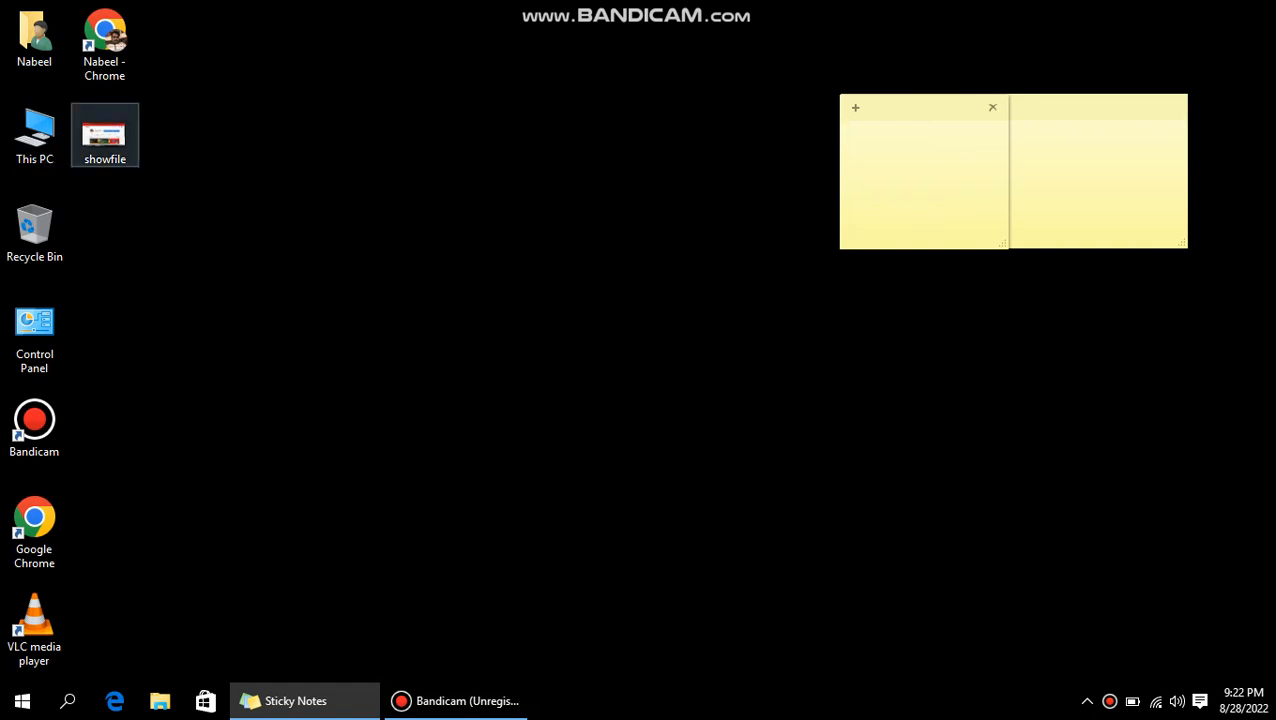
Glance at the saved channel screenshot, then launch Chrome and search Google for 'canva'.
double_click(105, 141)
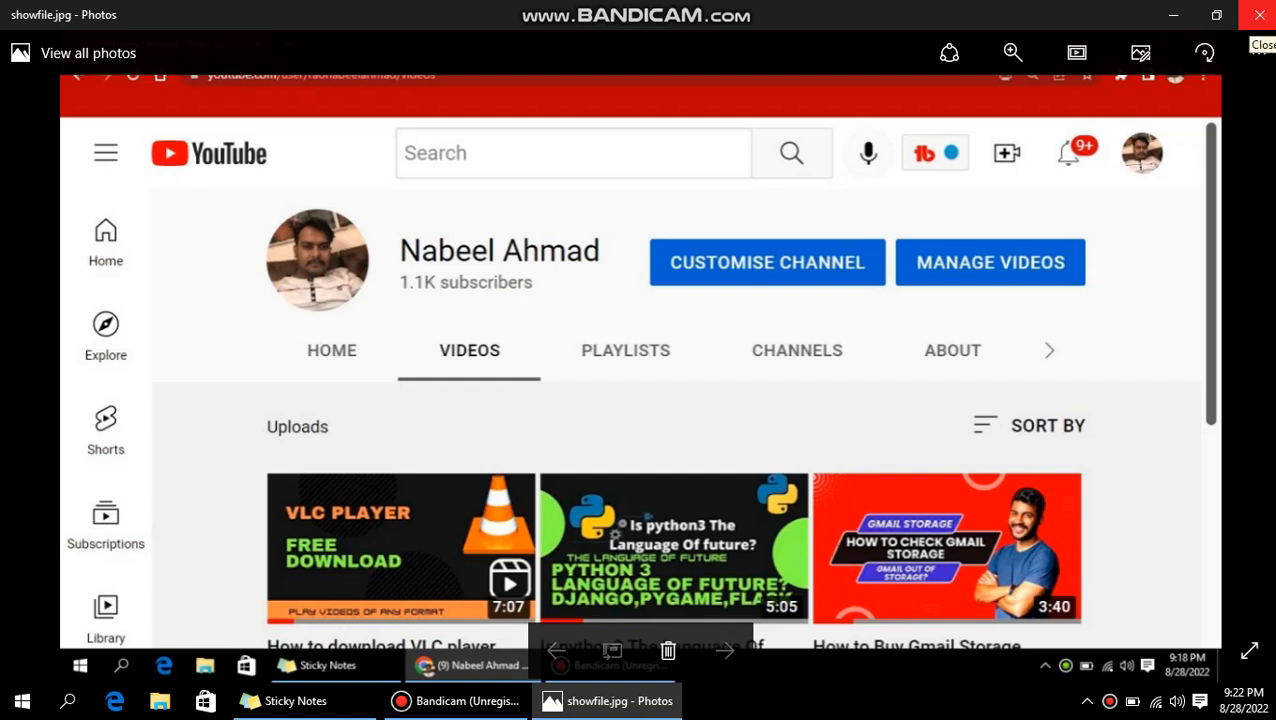
click(1259, 15)
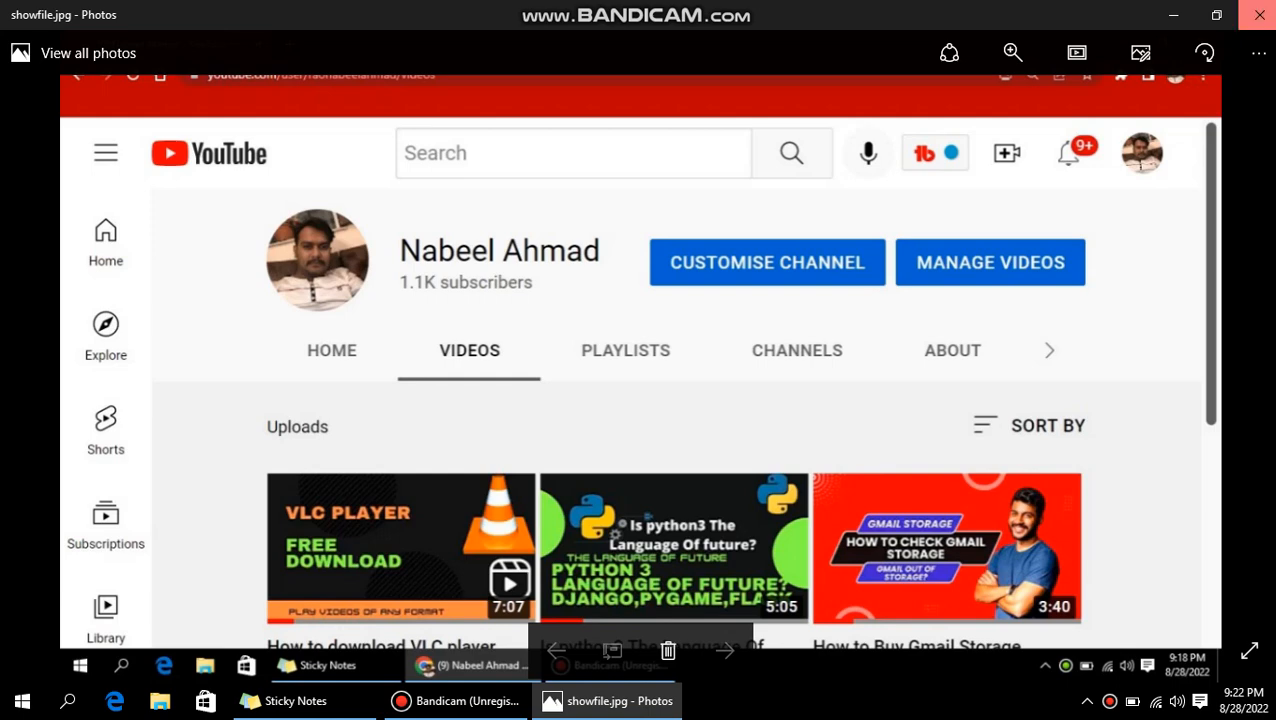
double_click(104, 44)
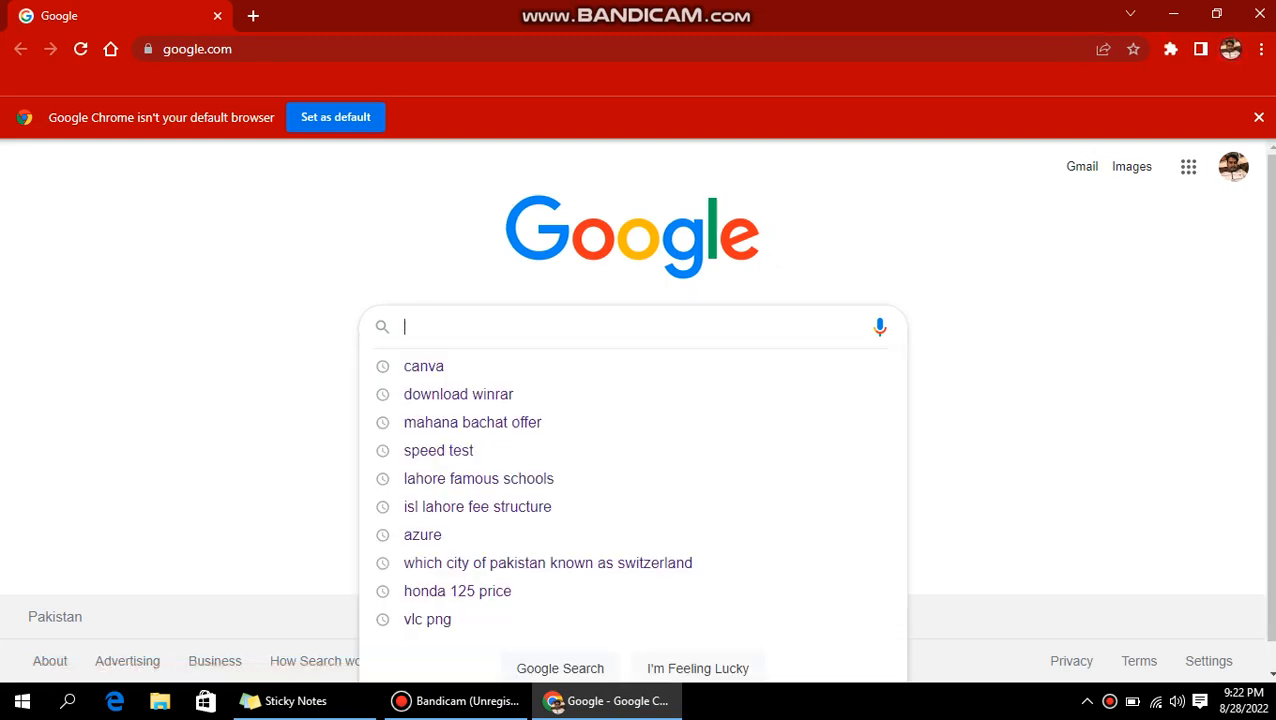
text(can)
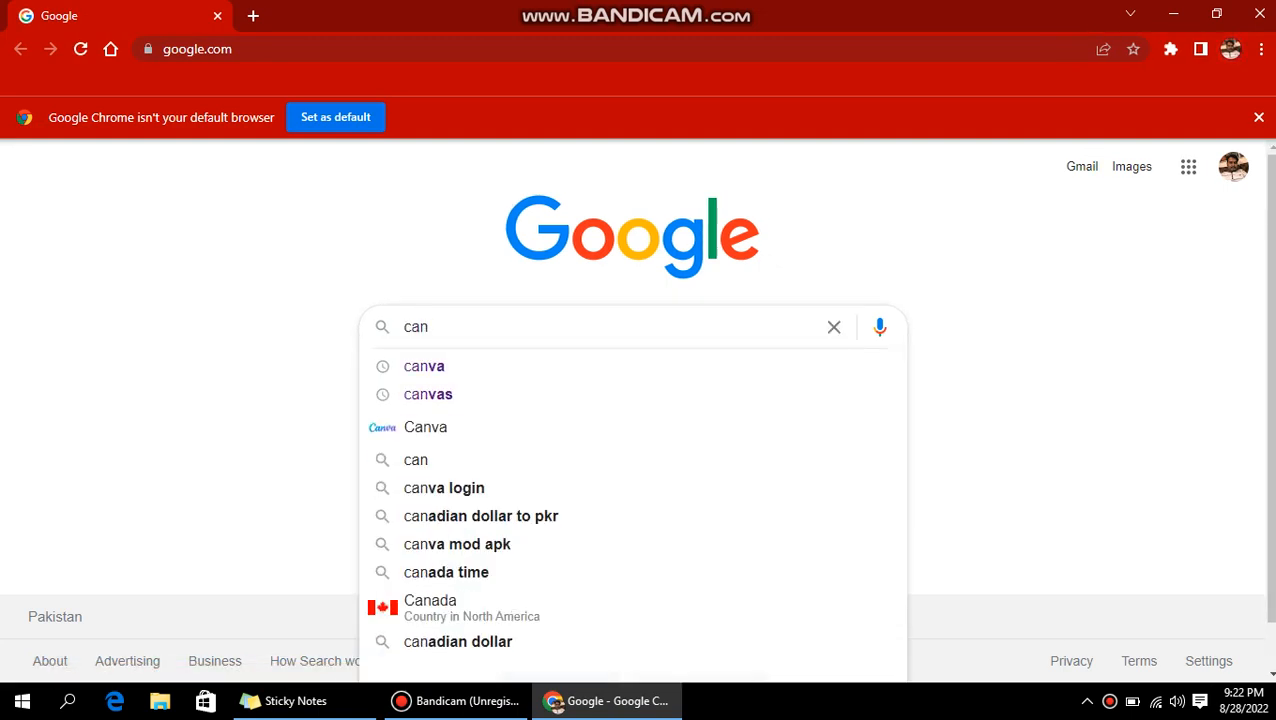
text(va)
key(Return)
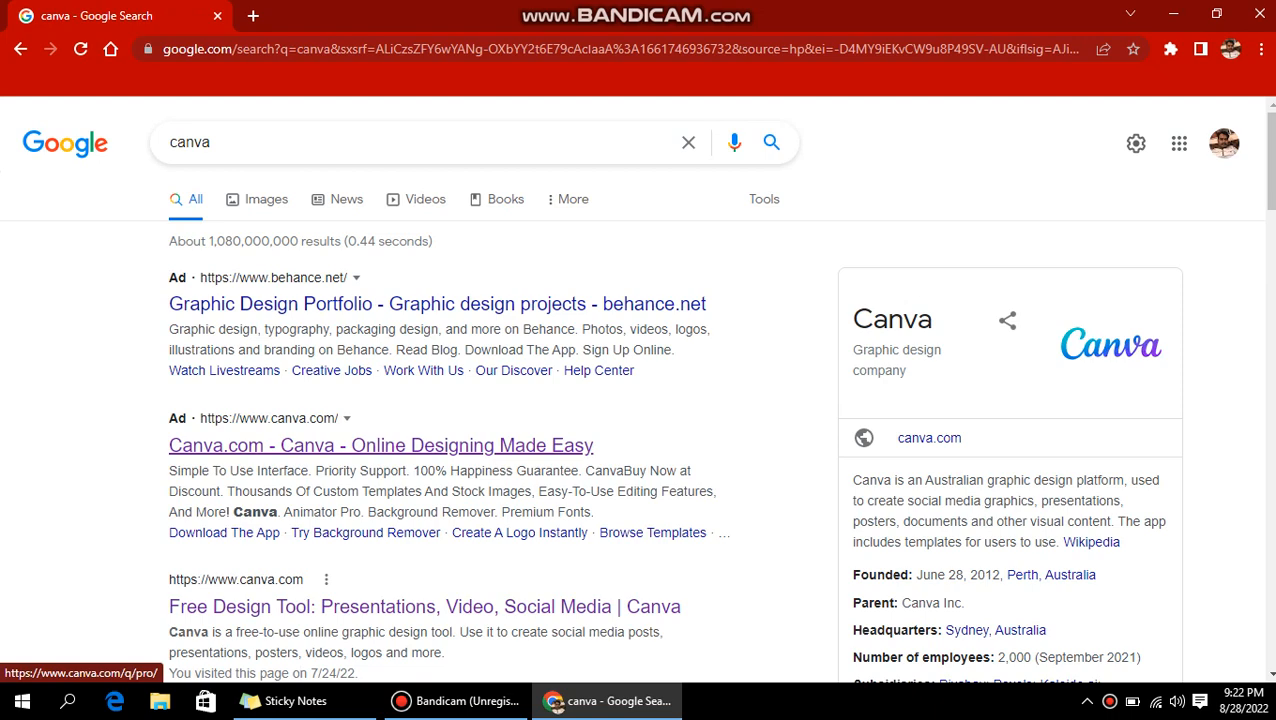
Open the Canva.com result from the Google search results.
click(380, 445)
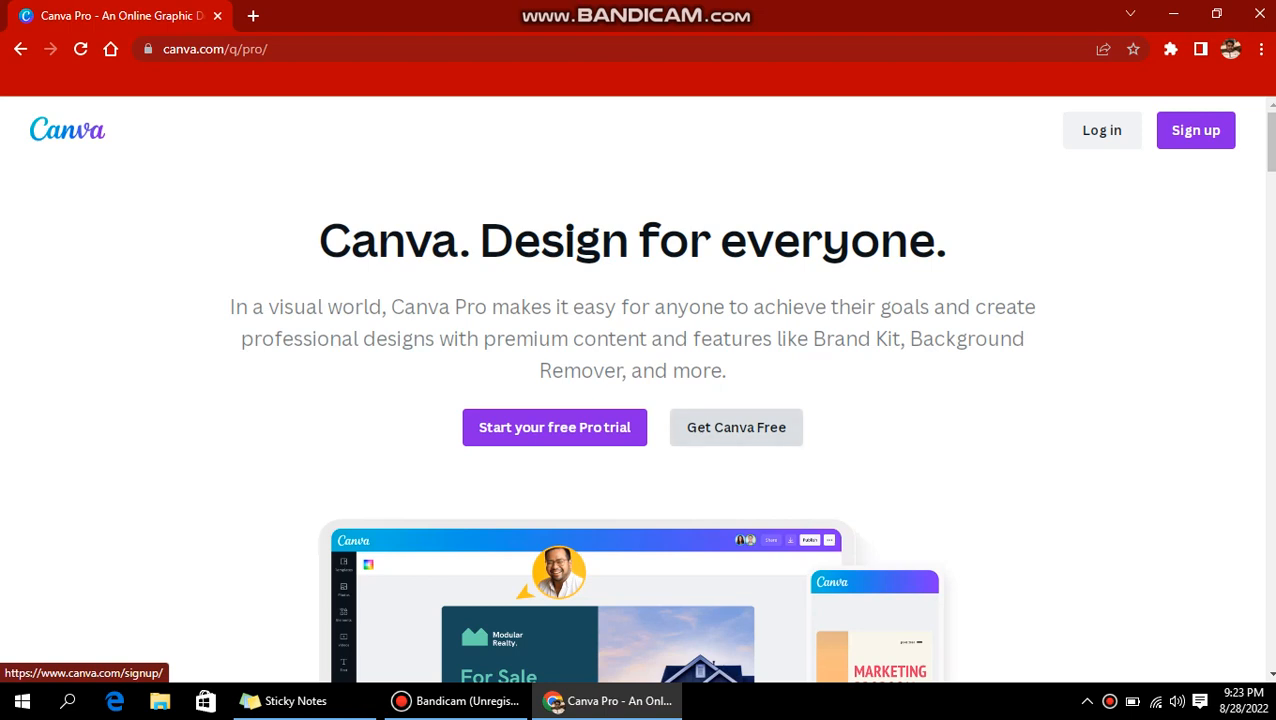
Go from the Canva Pro landing page to the signed-in Canva home page.
click(736, 427)
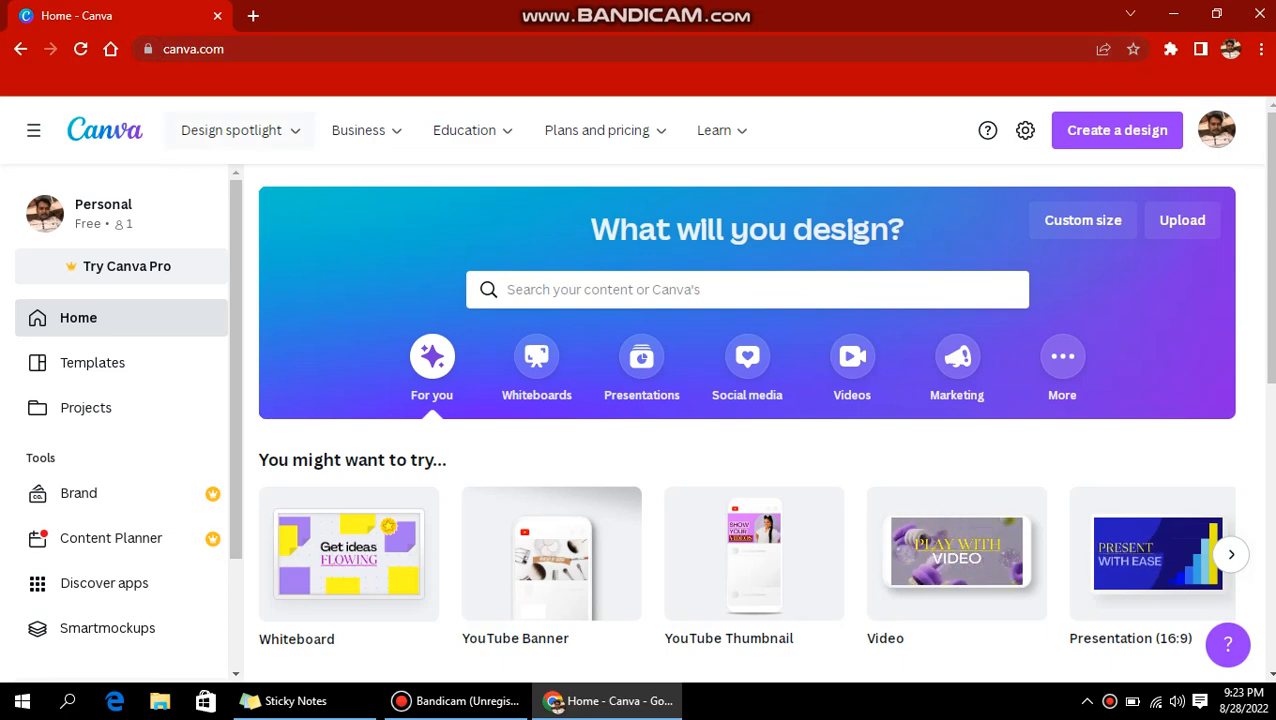
Browse the suggested design types and start a blank YouTube Banner design.
scroll(800, 550, down, 4)
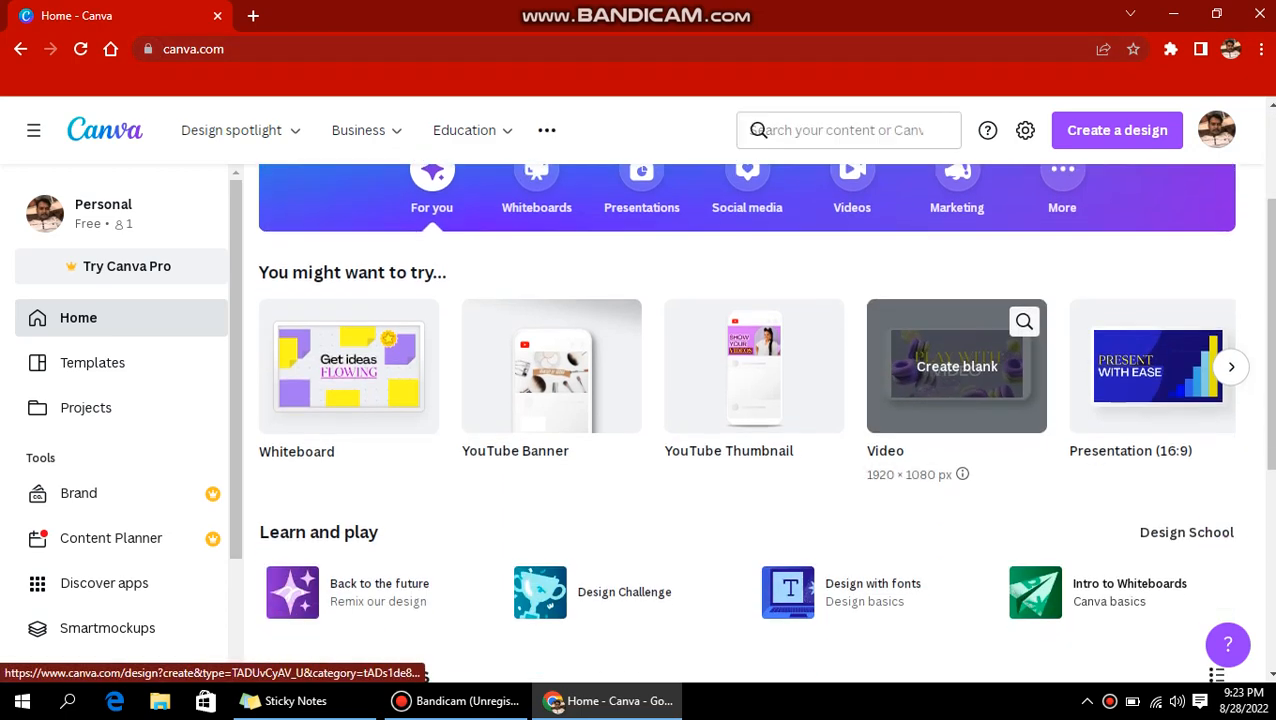
scroll(754, 553, up, 4)
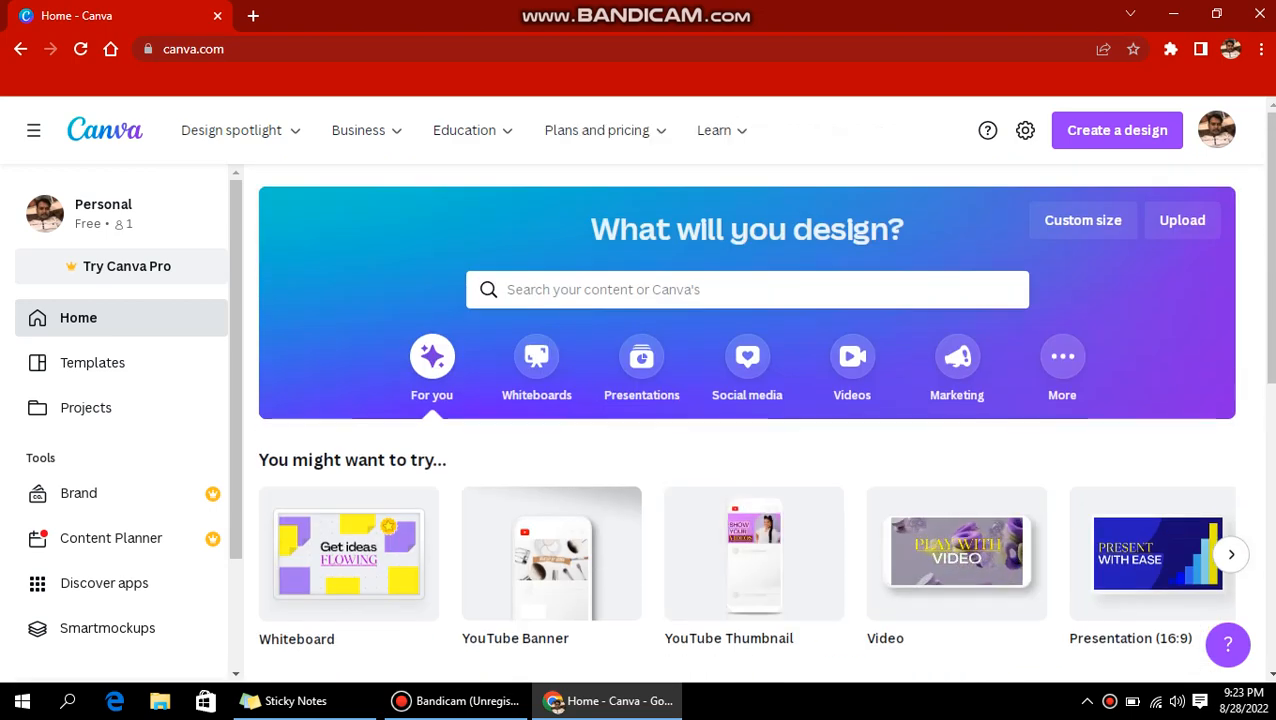
scroll(551, 450, down, 1)
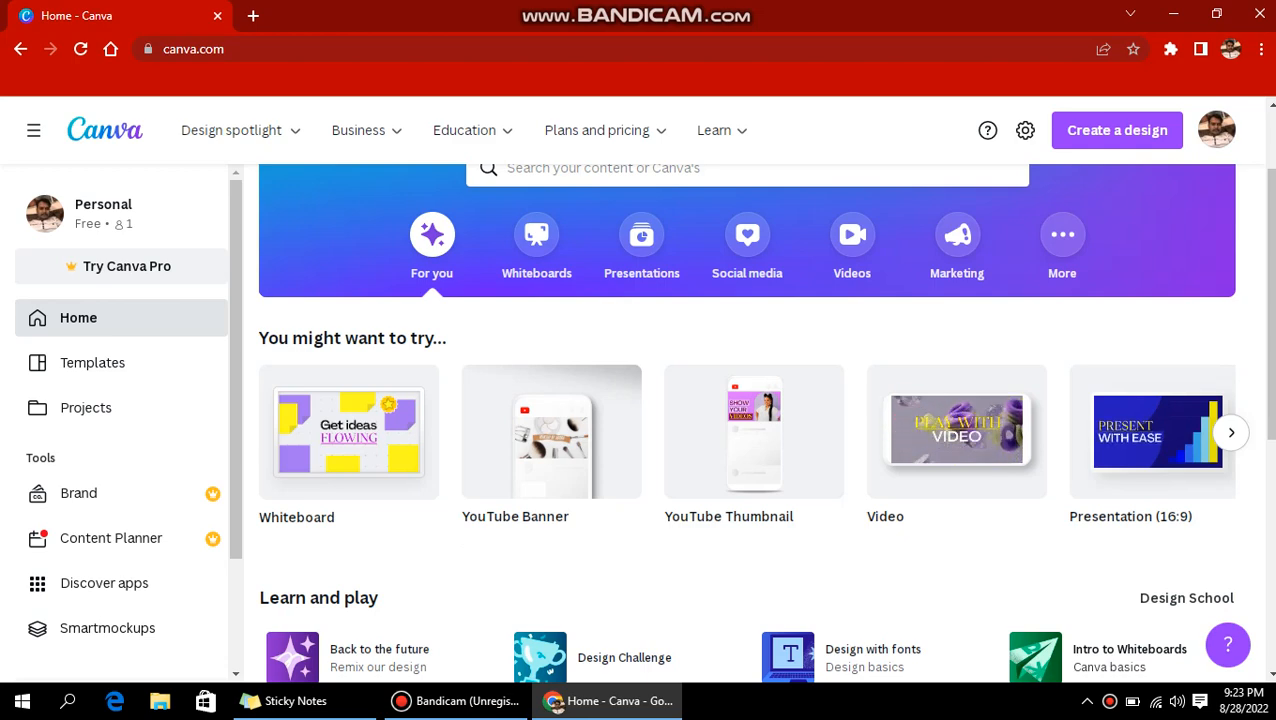
click(1231, 432)
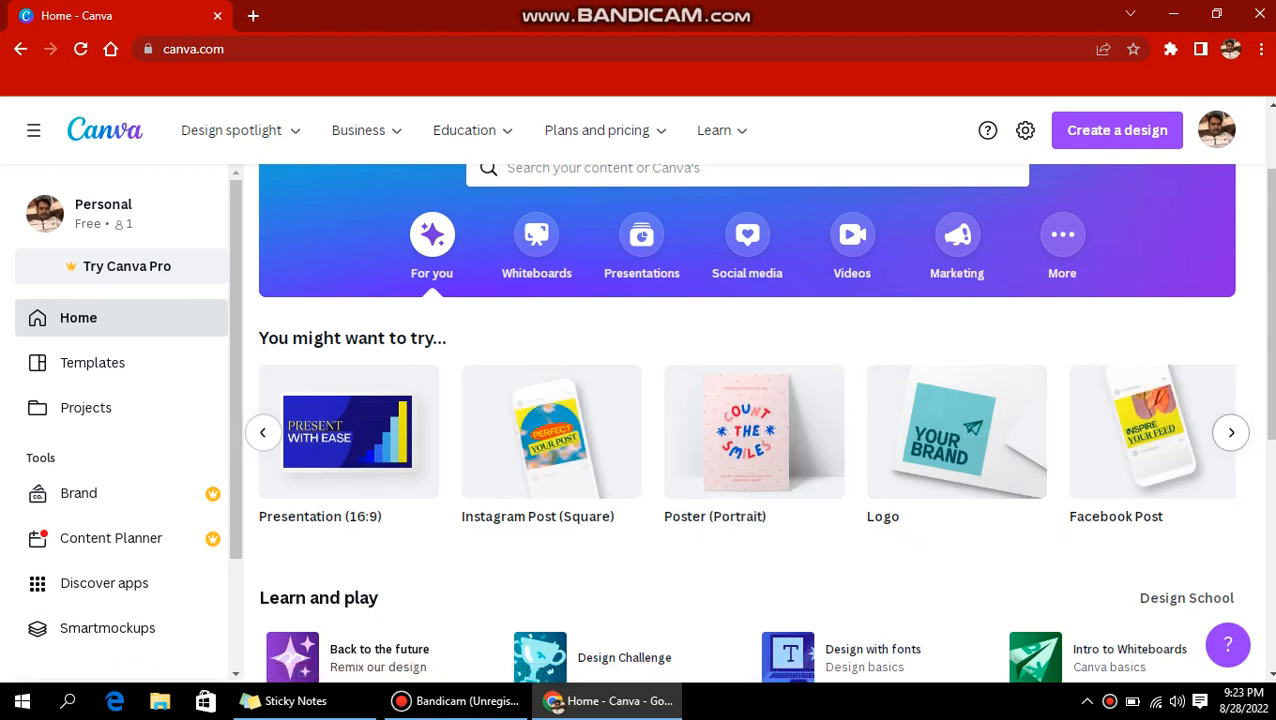
click(1231, 433)
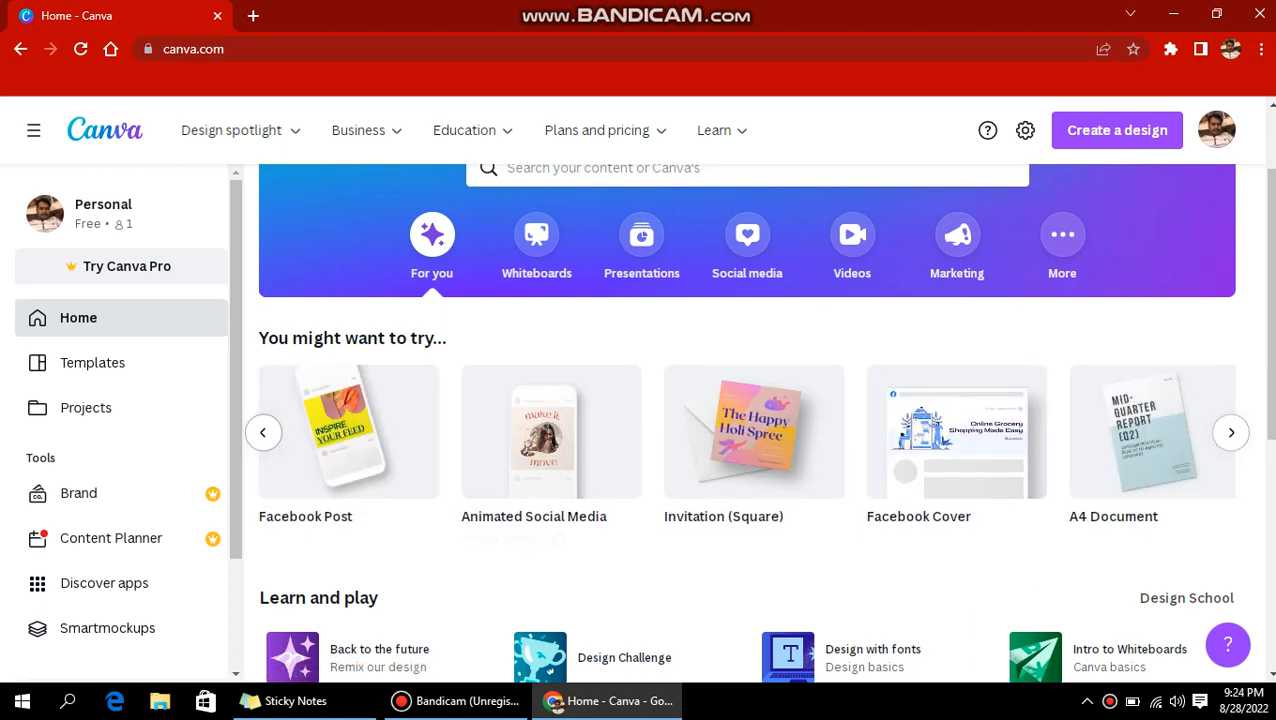
click(263, 433)
click(263, 433)
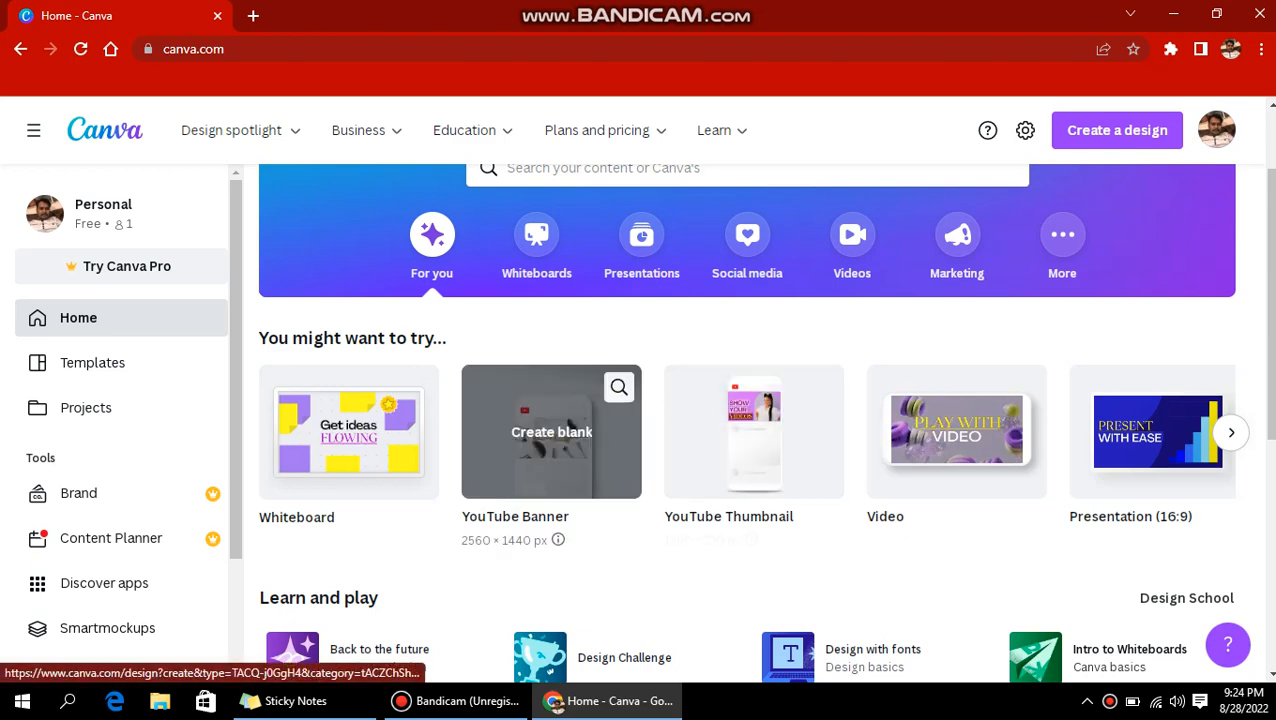
click(551, 431)
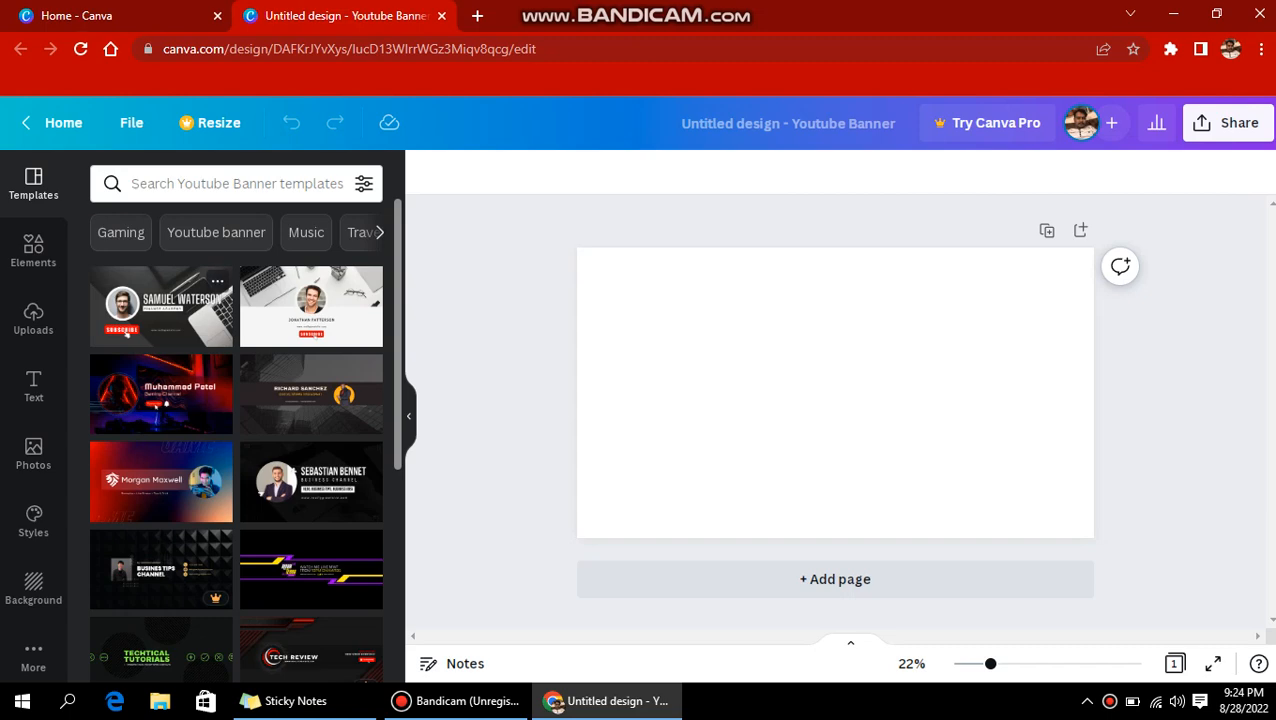
click(160, 305)
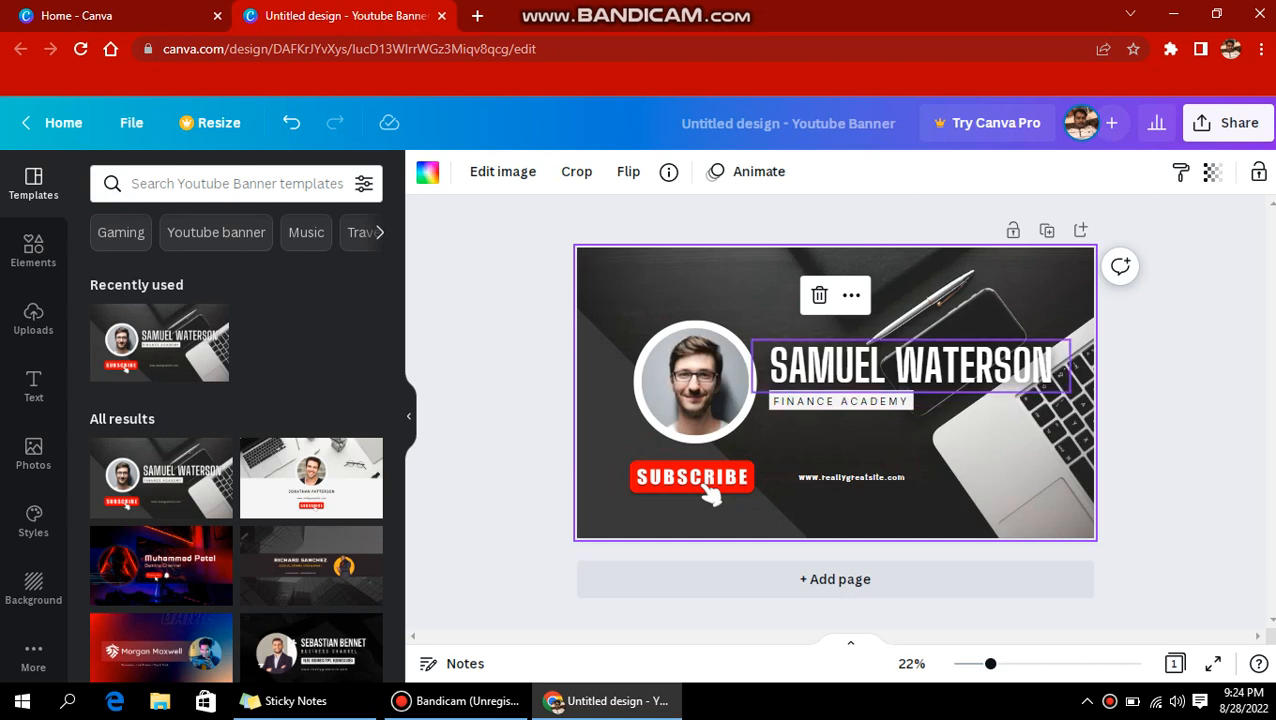
click(911, 366)
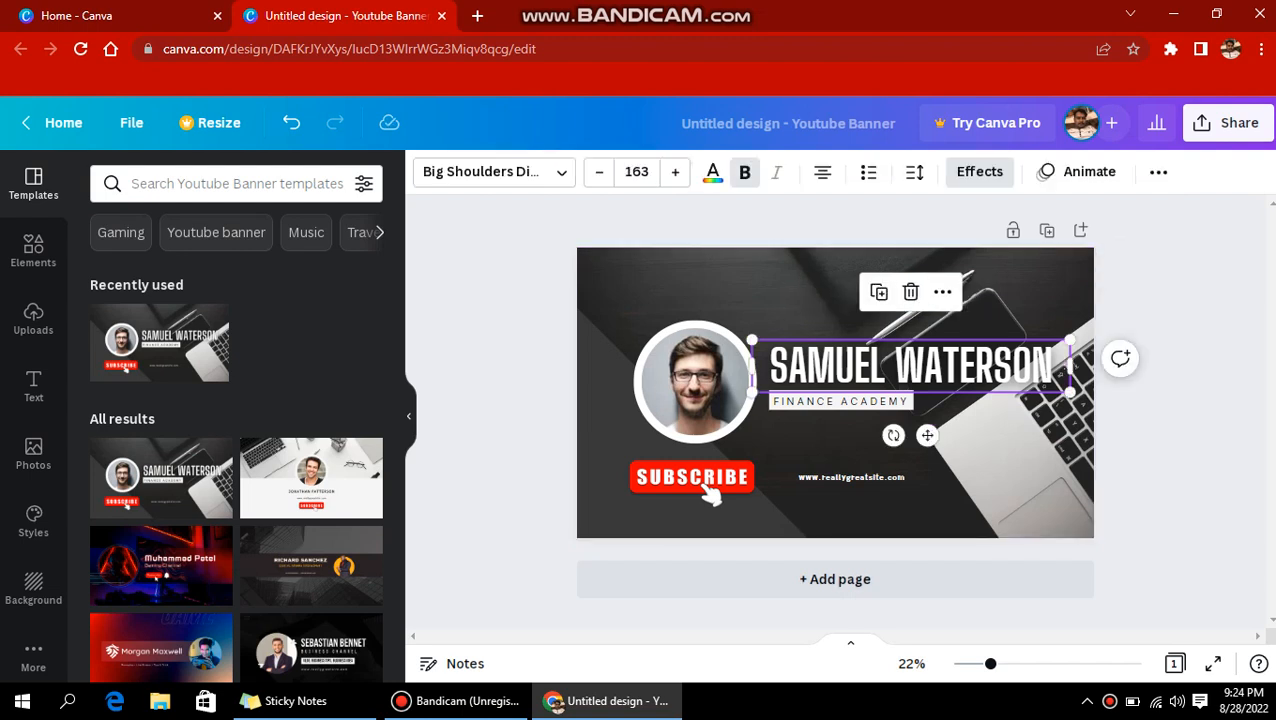
click(911, 366)
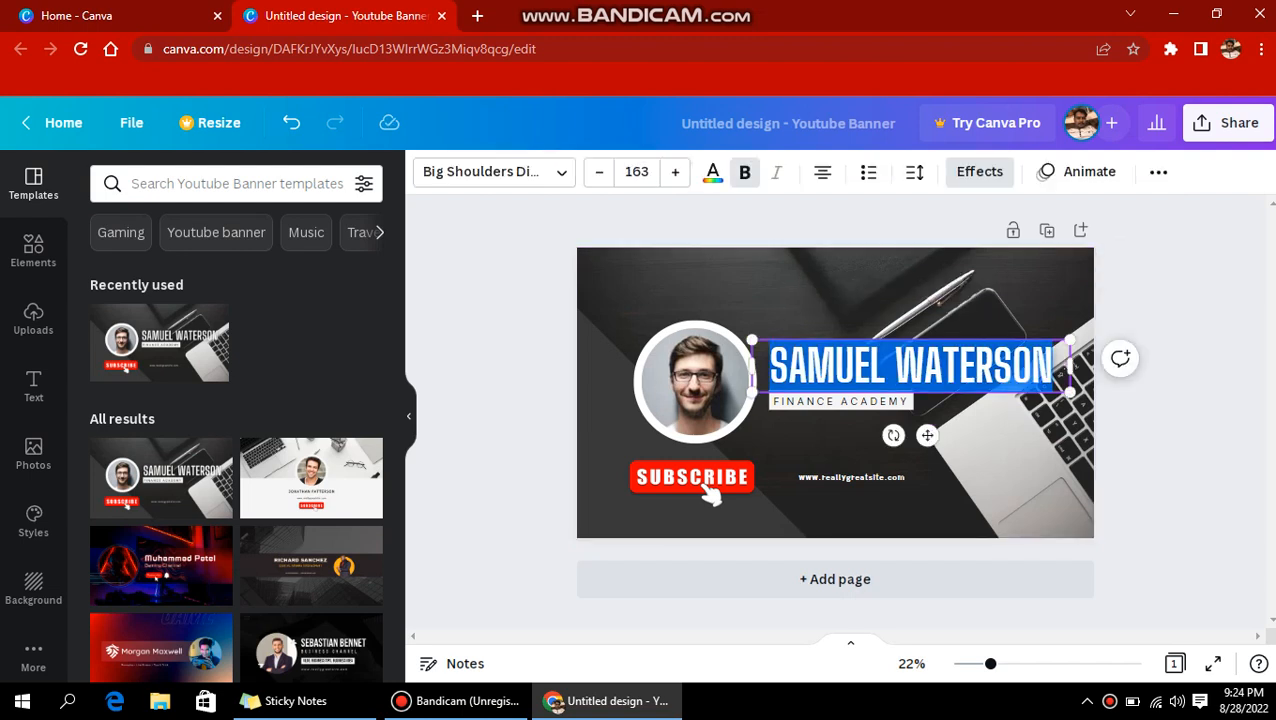
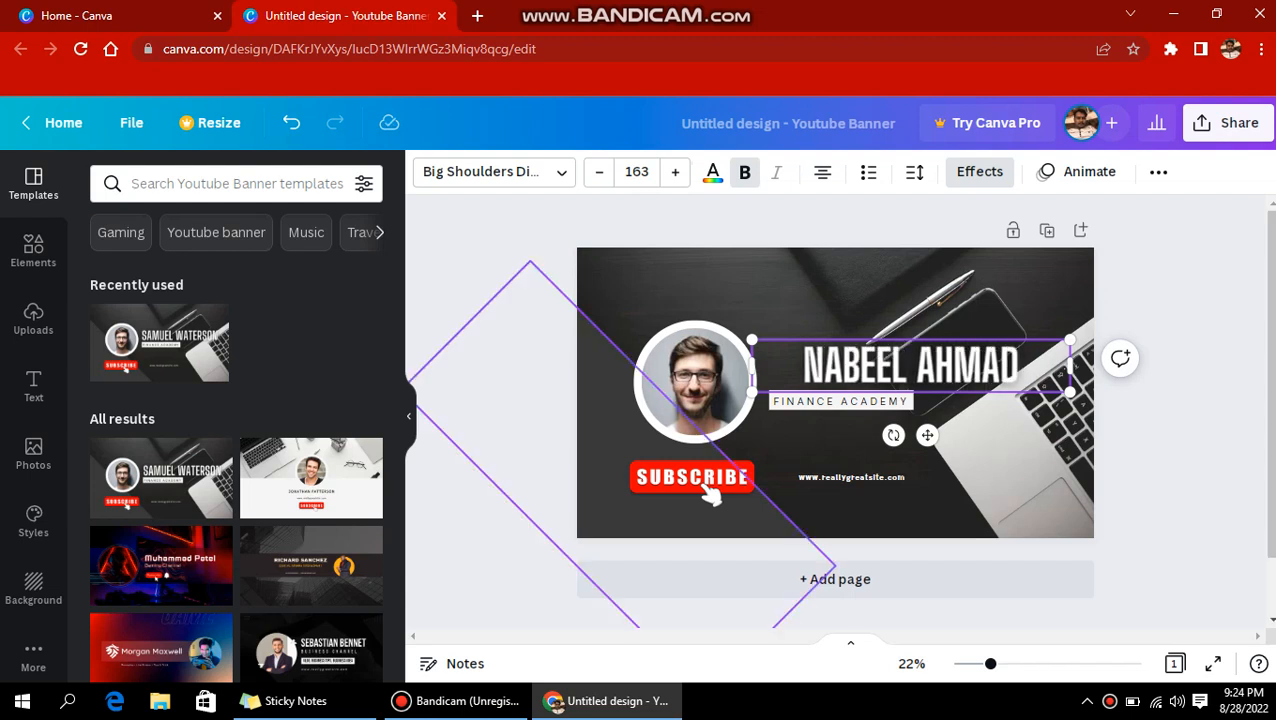
Replace the FINANCE ACADEMY subtitle with 'TECH & SCIENCE'.
click(840, 401)
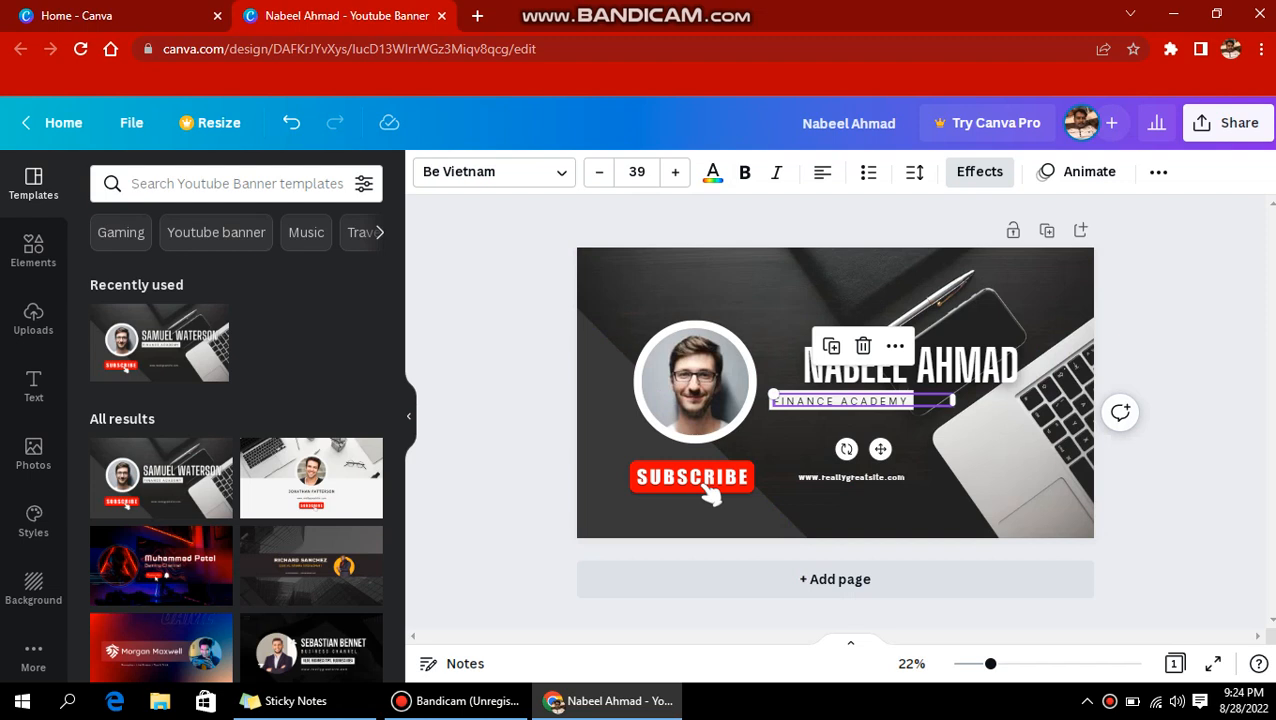
double_click(840, 401)
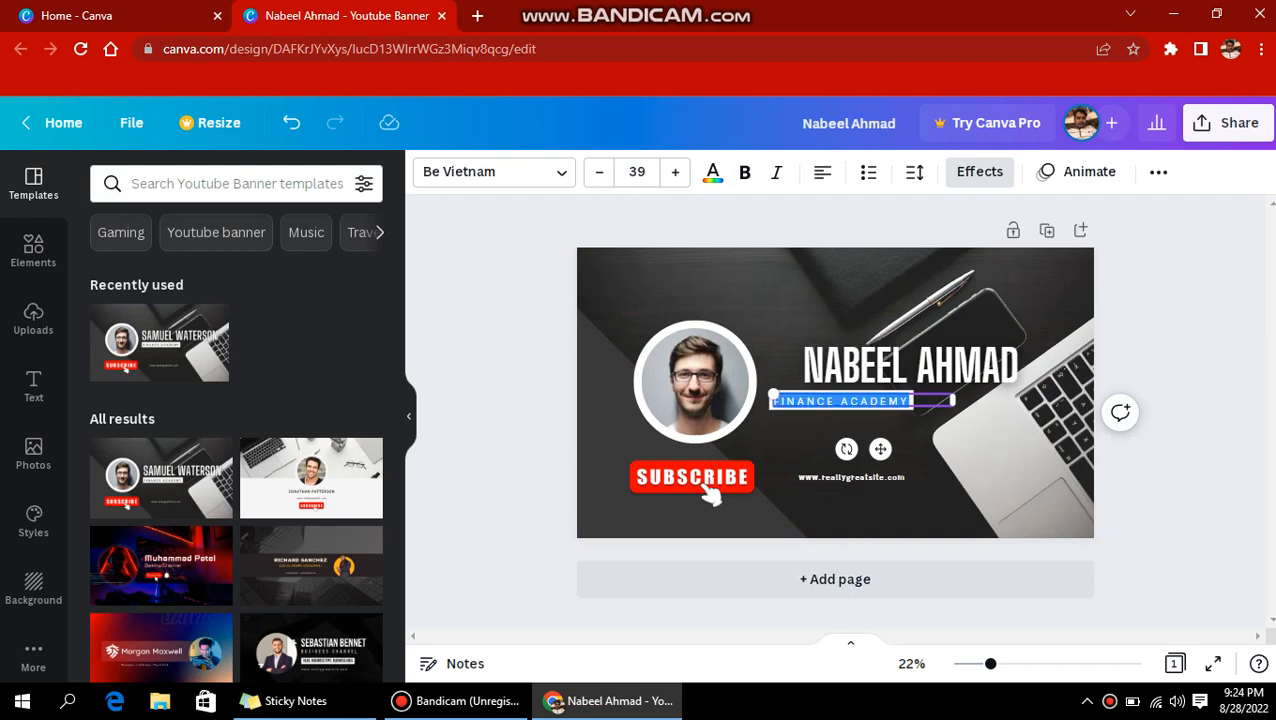
text(TECH)
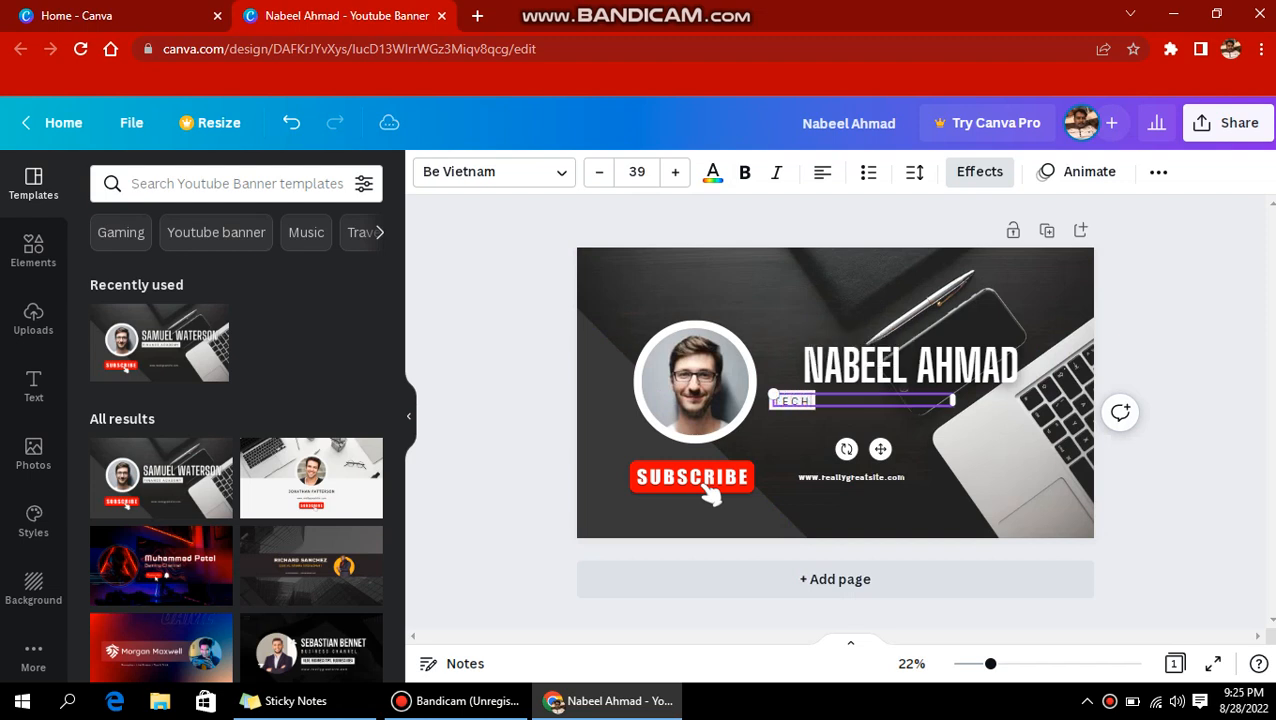
text( & SCIENCE)
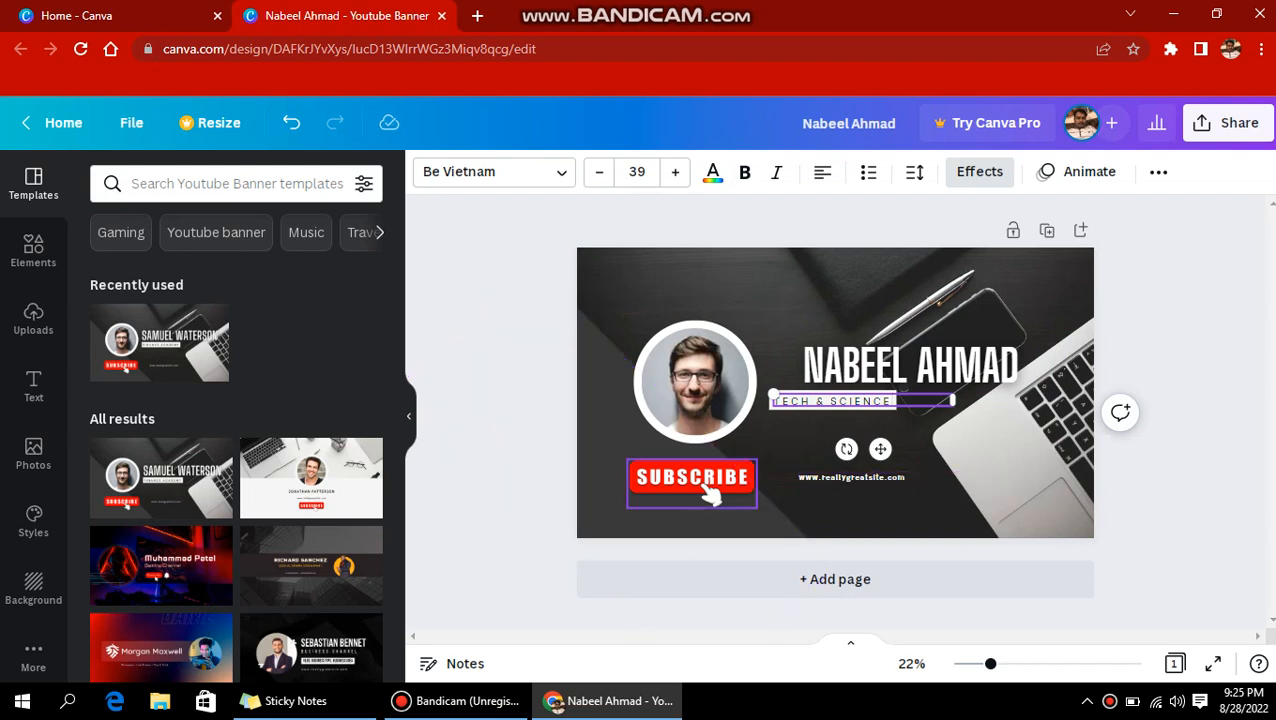
Move the SUBSCRIBE image above the profile photo, then nudge and rotate the photo frame.
drag(712, 492, 688, 307)
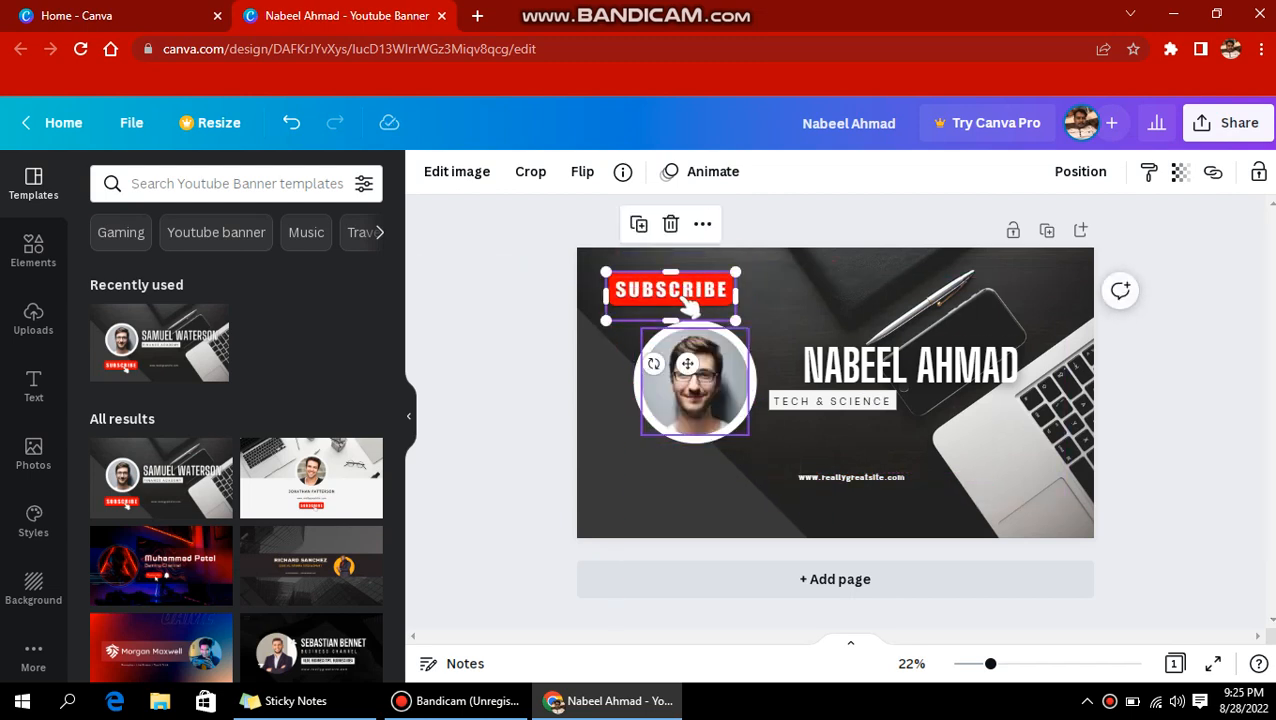
mouse_move(690, 381)
mouse_down()
mouse_move(685, 434)
mouse_move(691, 381)
mouse_up()
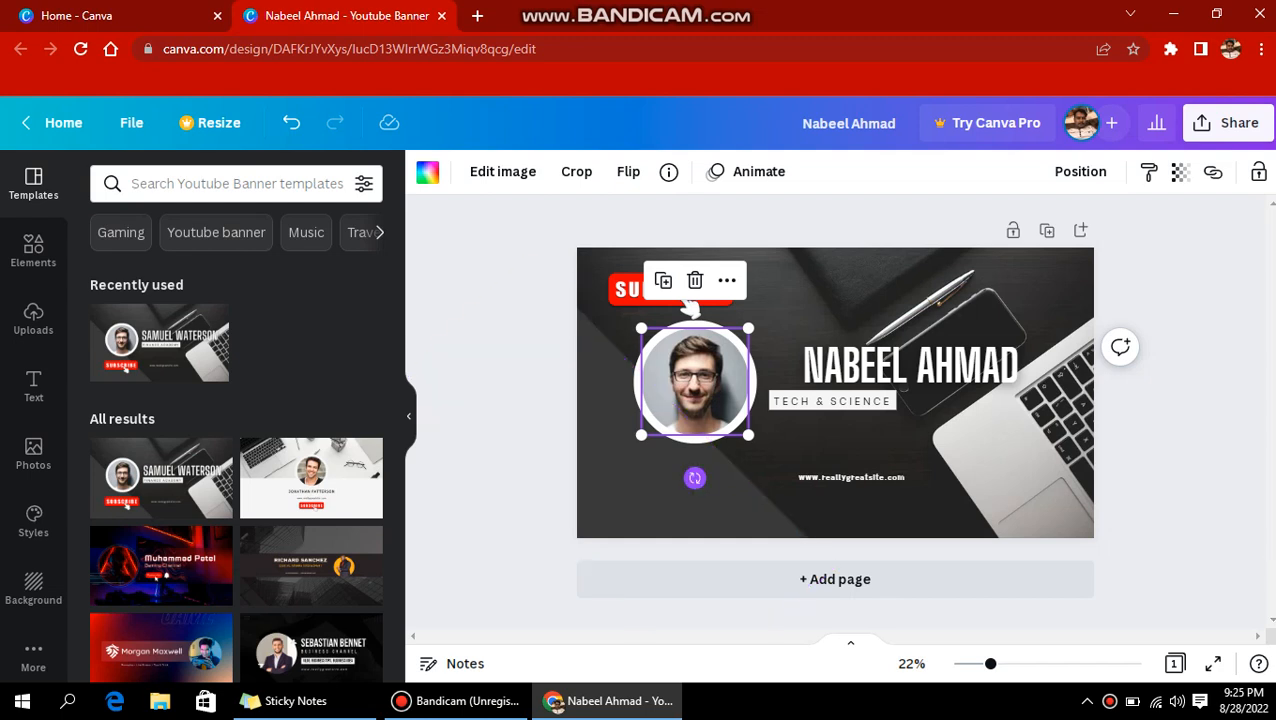
mouse_move(695, 478)
mouse_down()
mouse_move(738, 468)
mouse_move(708, 472)
mouse_up()
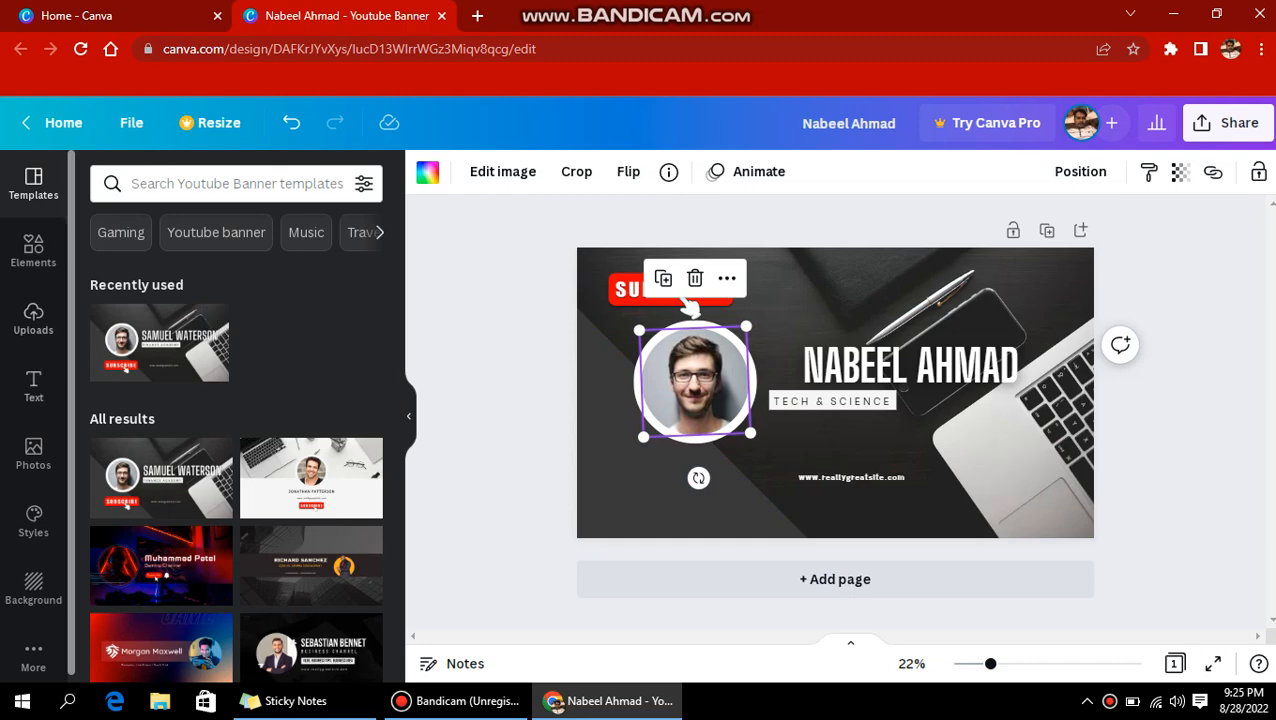
scroll(34, 582, down, 1)
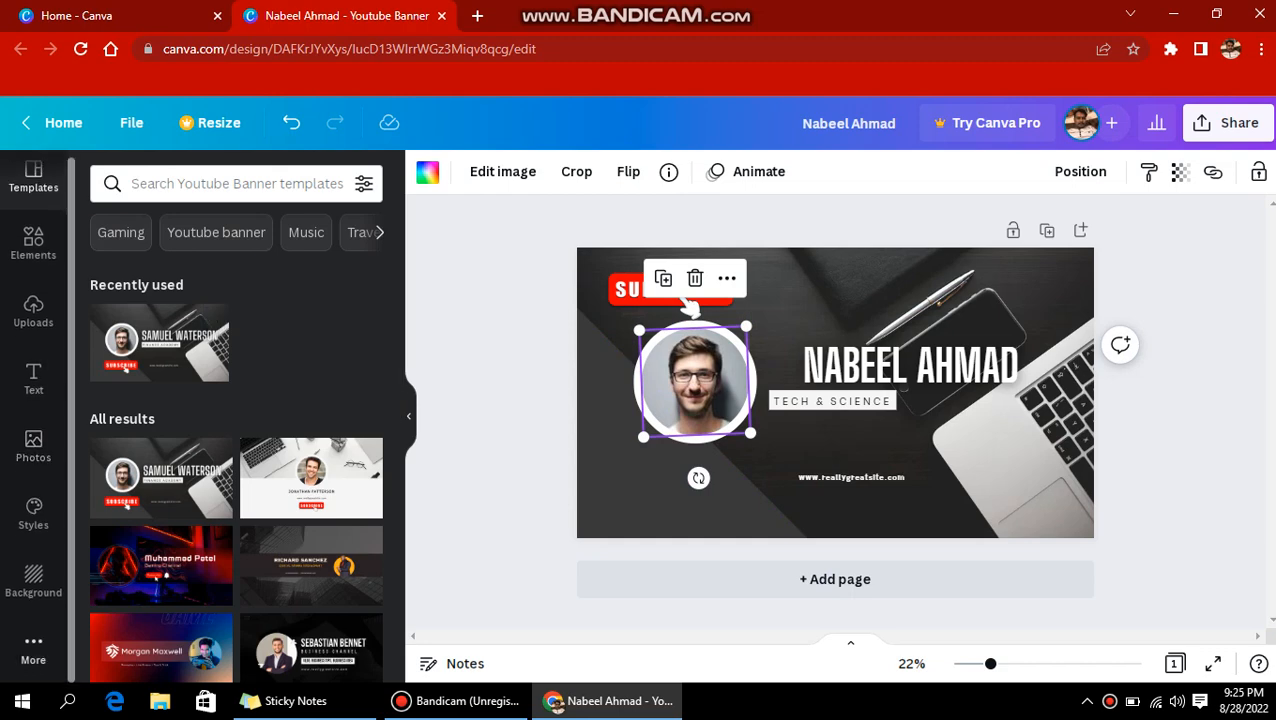
Add the fiverr logo from Uploads and drop it into the circular photo frame.
click(33, 648)
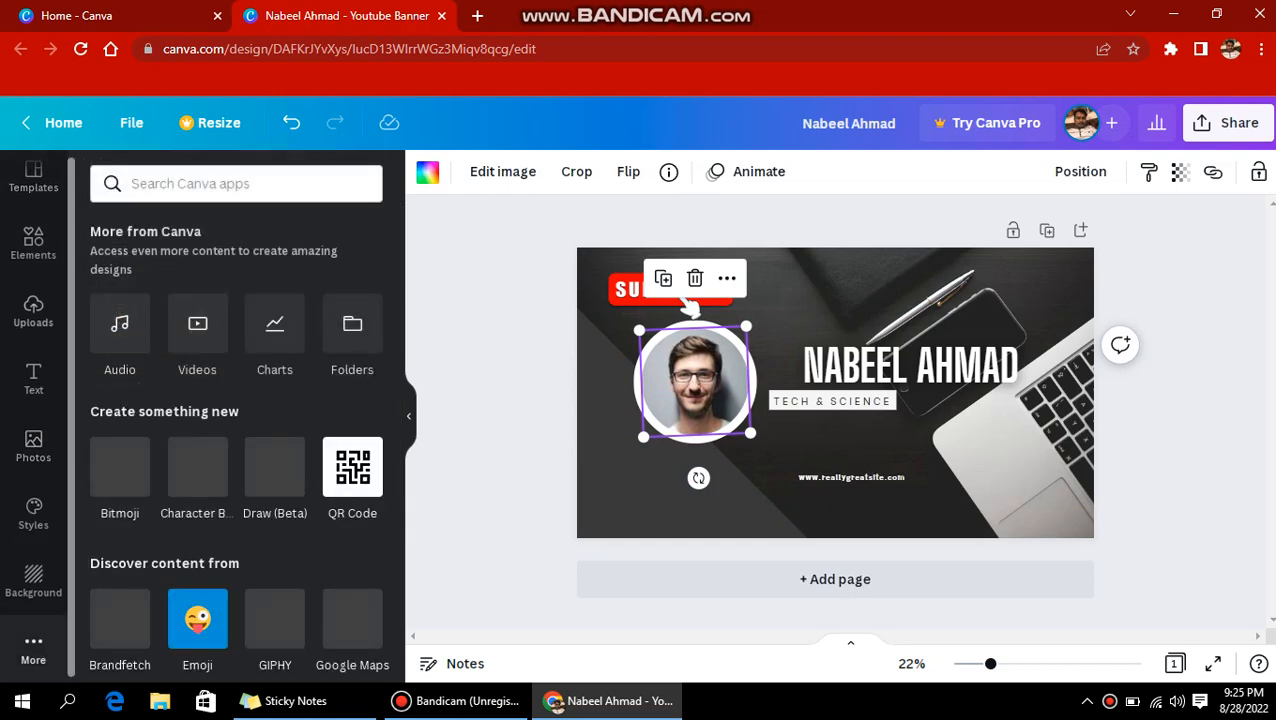
click(33, 310)
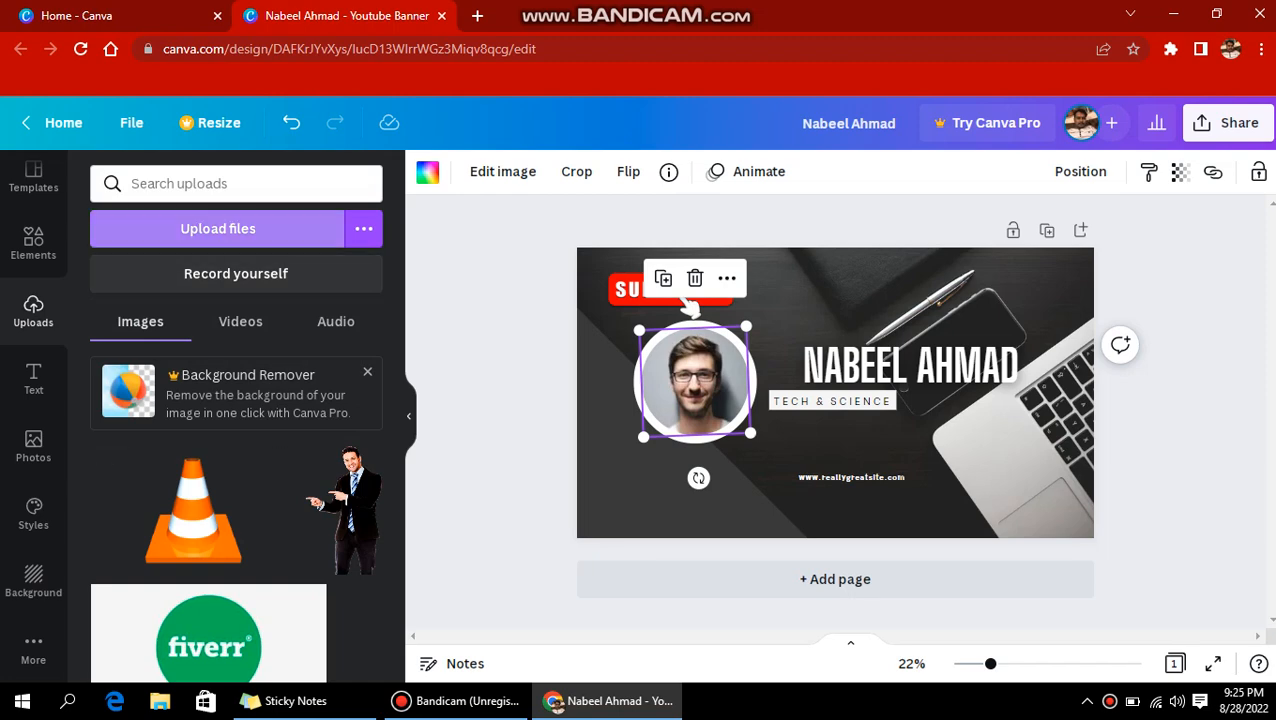
click(218, 229)
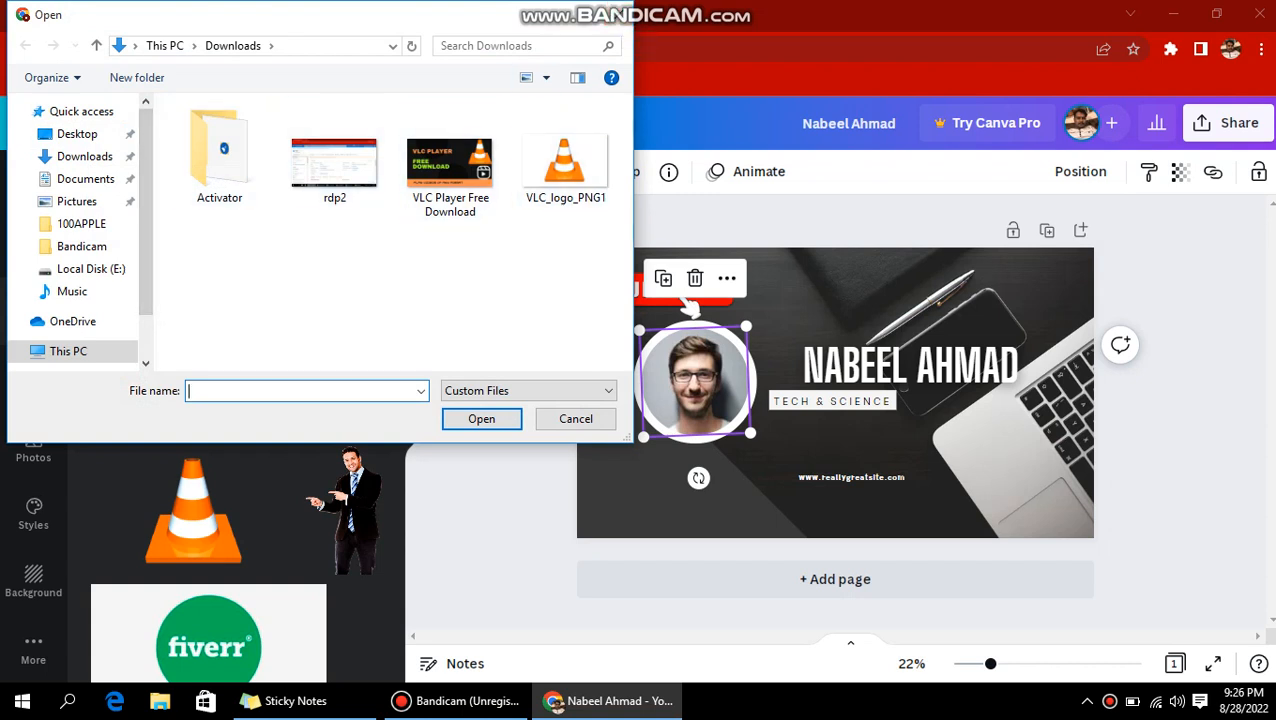
key(Escape)
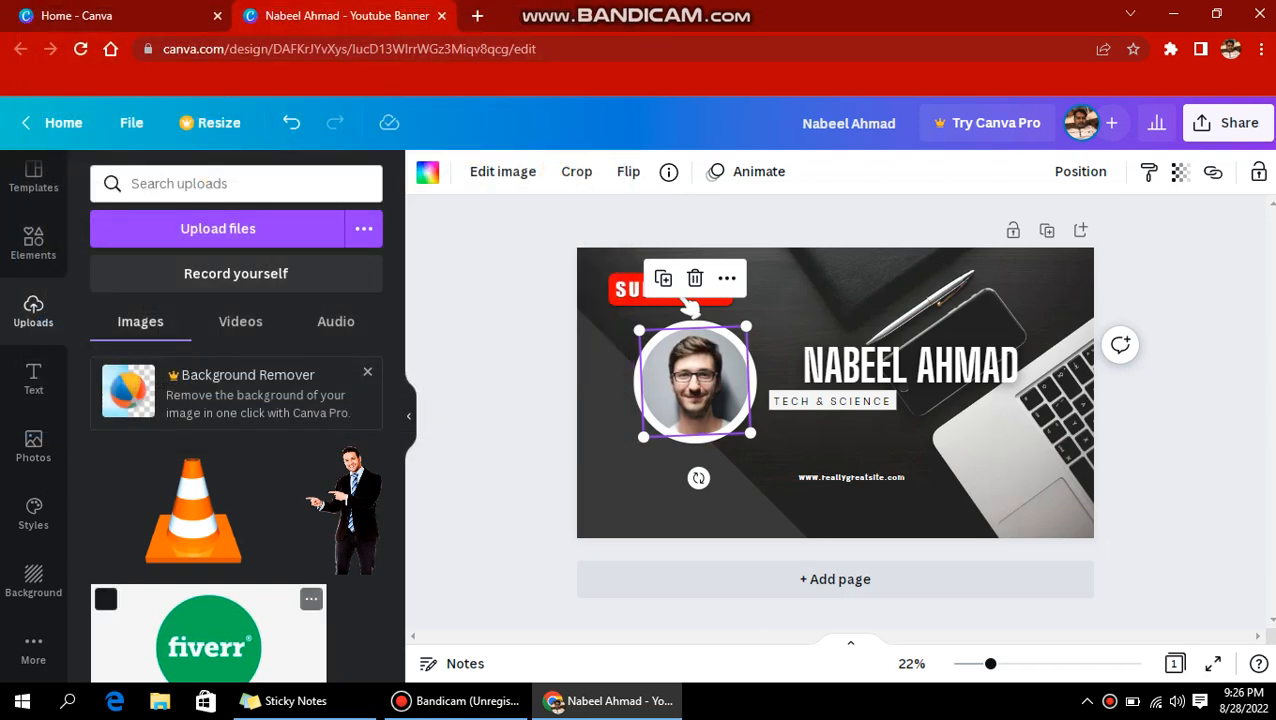
click(208, 640)
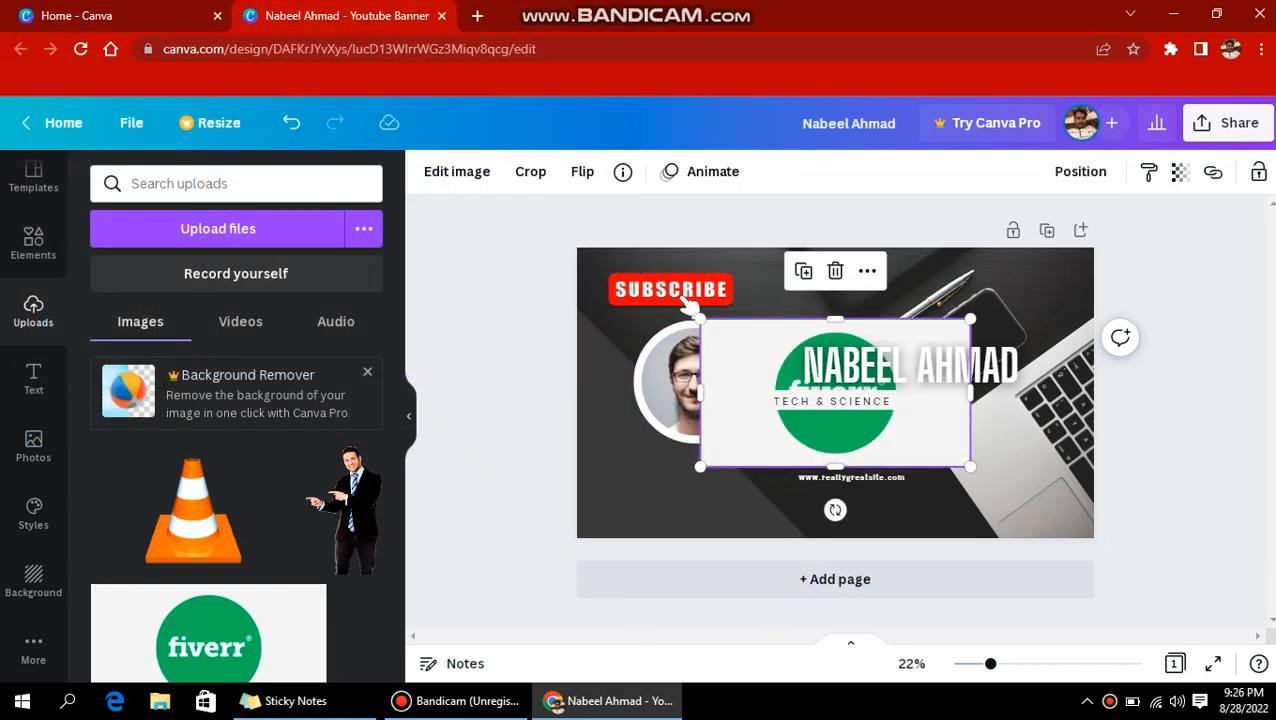
drag(835, 393, 695, 381)
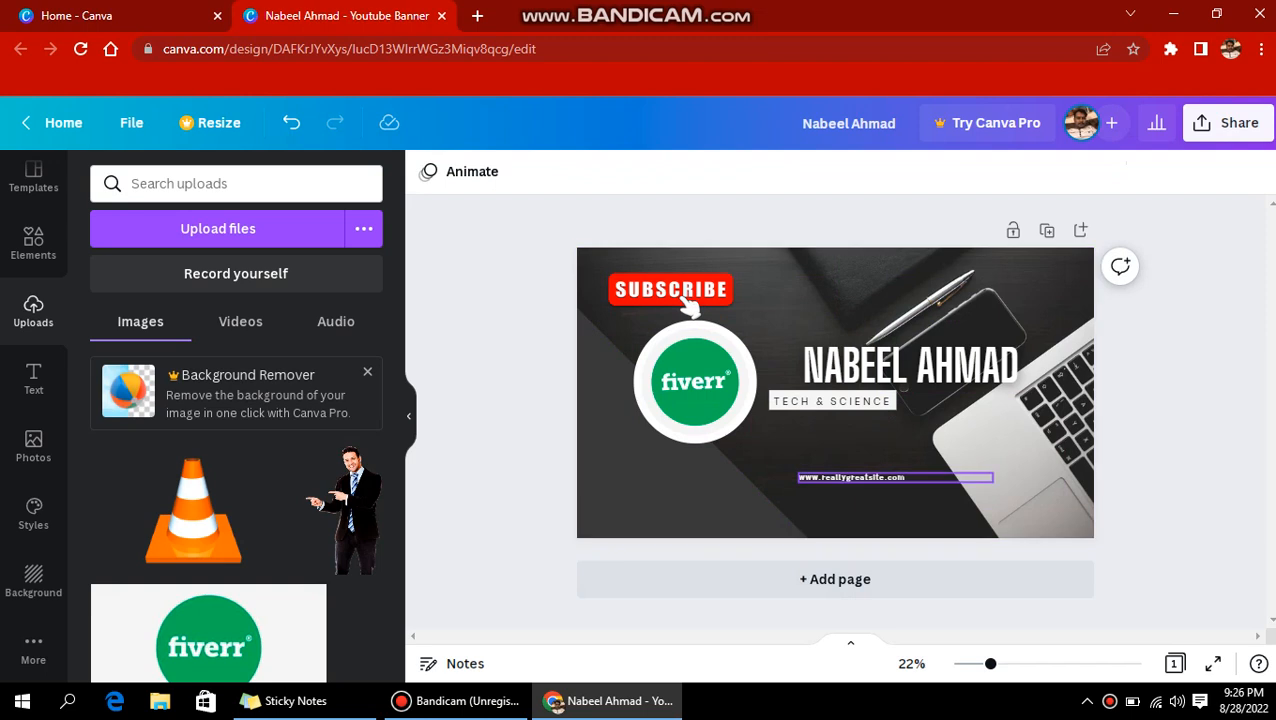
click(850, 478)
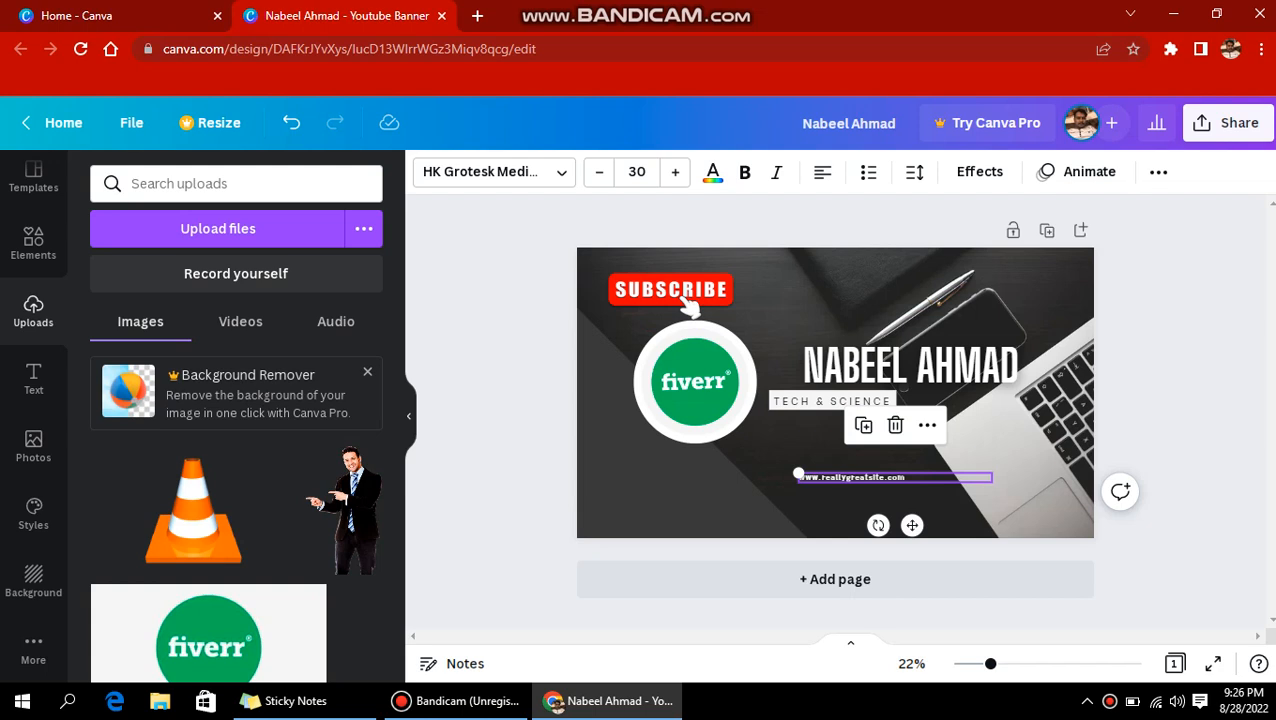
drag(800, 477, 687, 500)
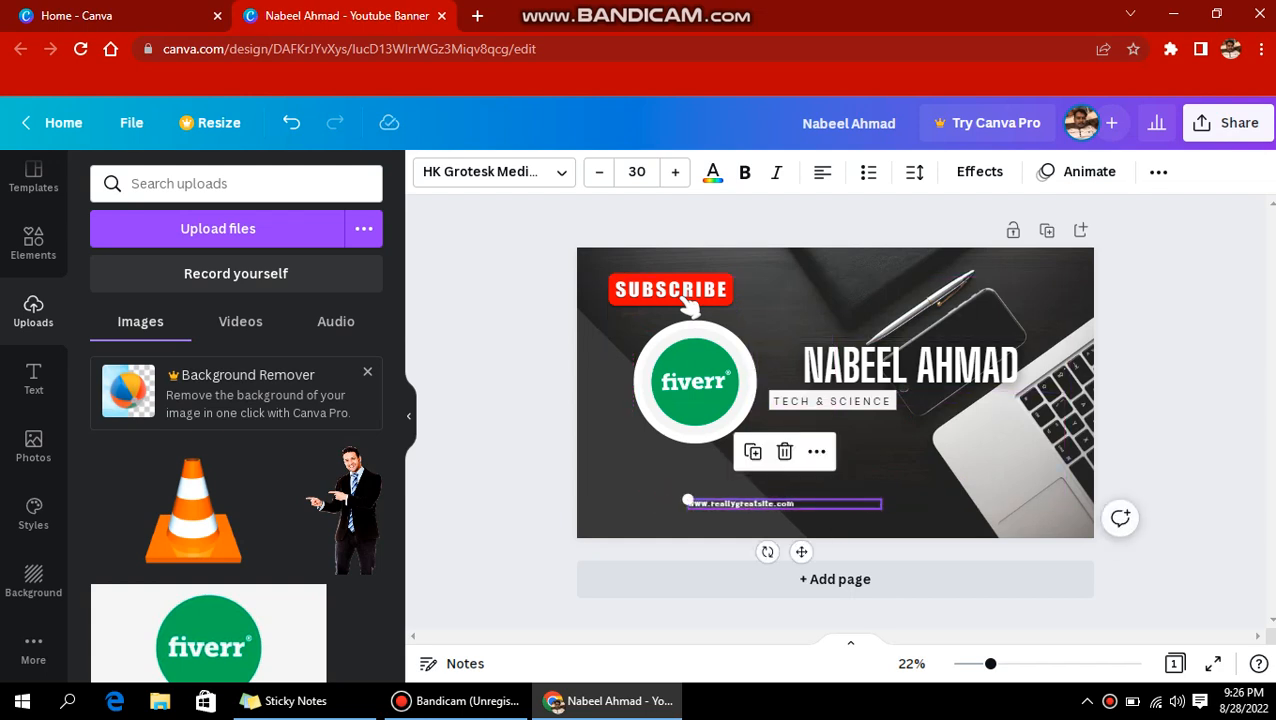
click(675, 171)
click(675, 171)
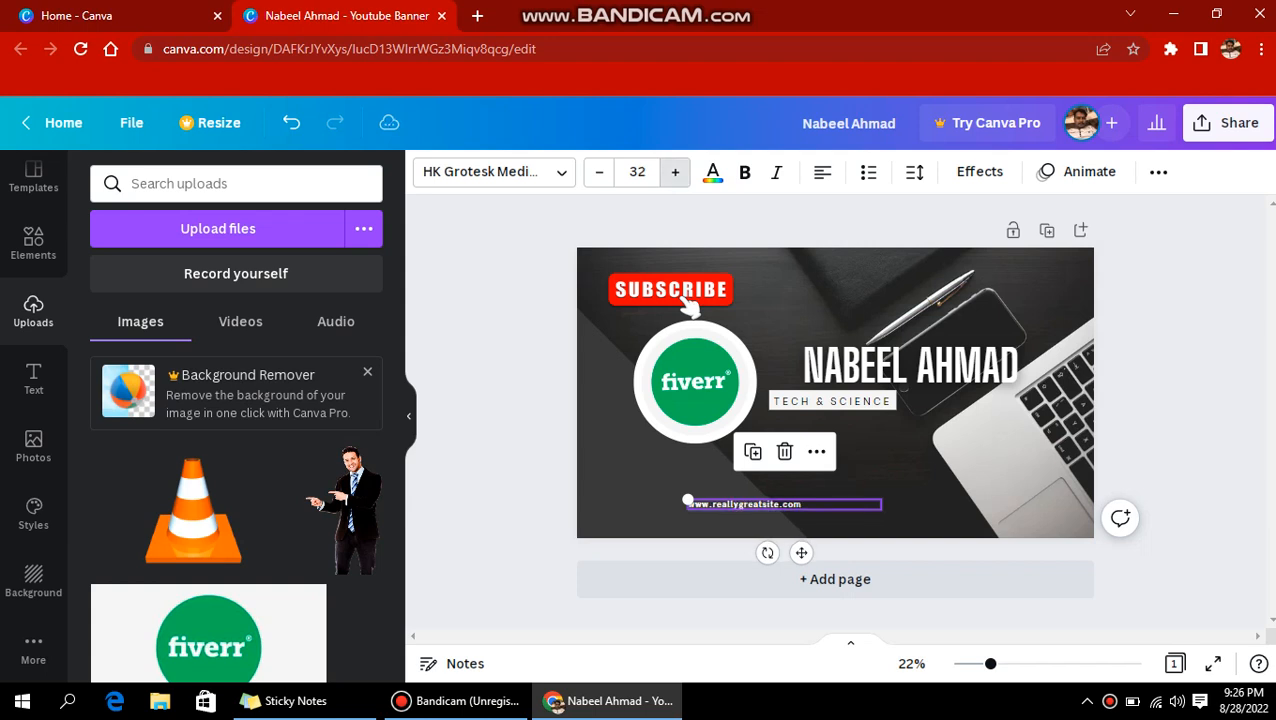
click(675, 171)
click(675, 171)
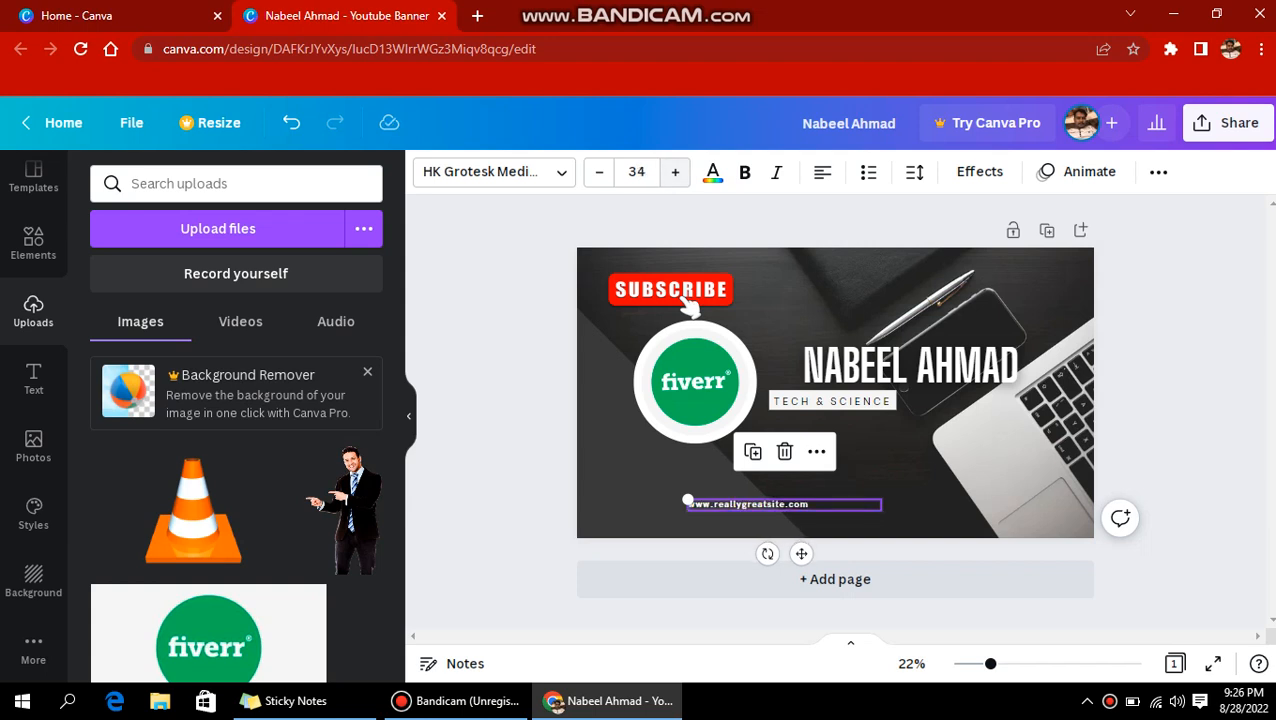
Colour the website text light grey.
click(713, 171)
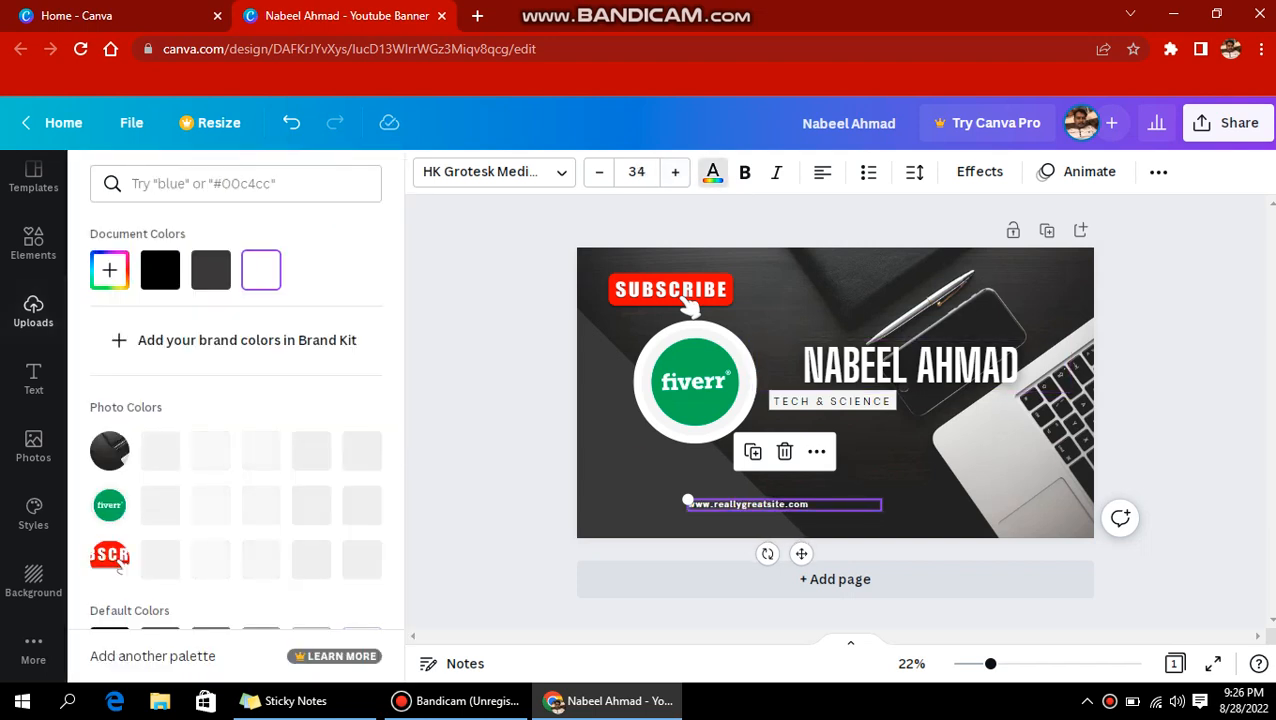
click(261, 560)
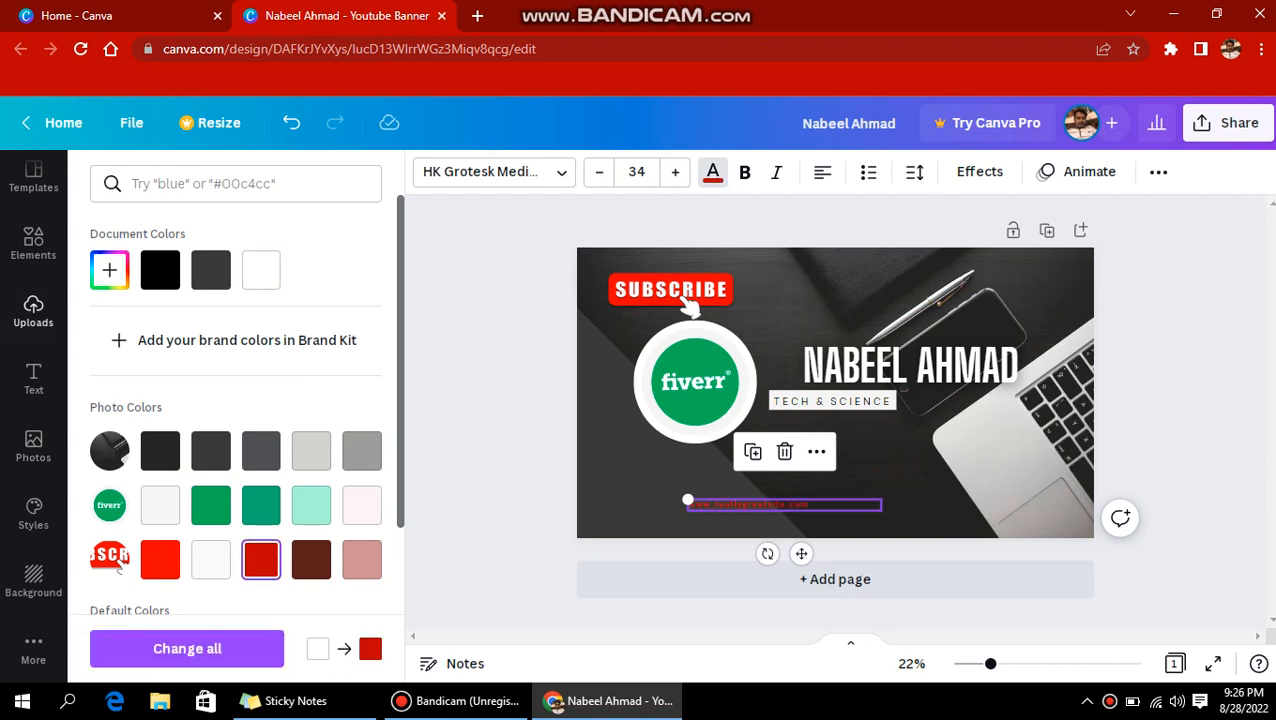
click(160, 505)
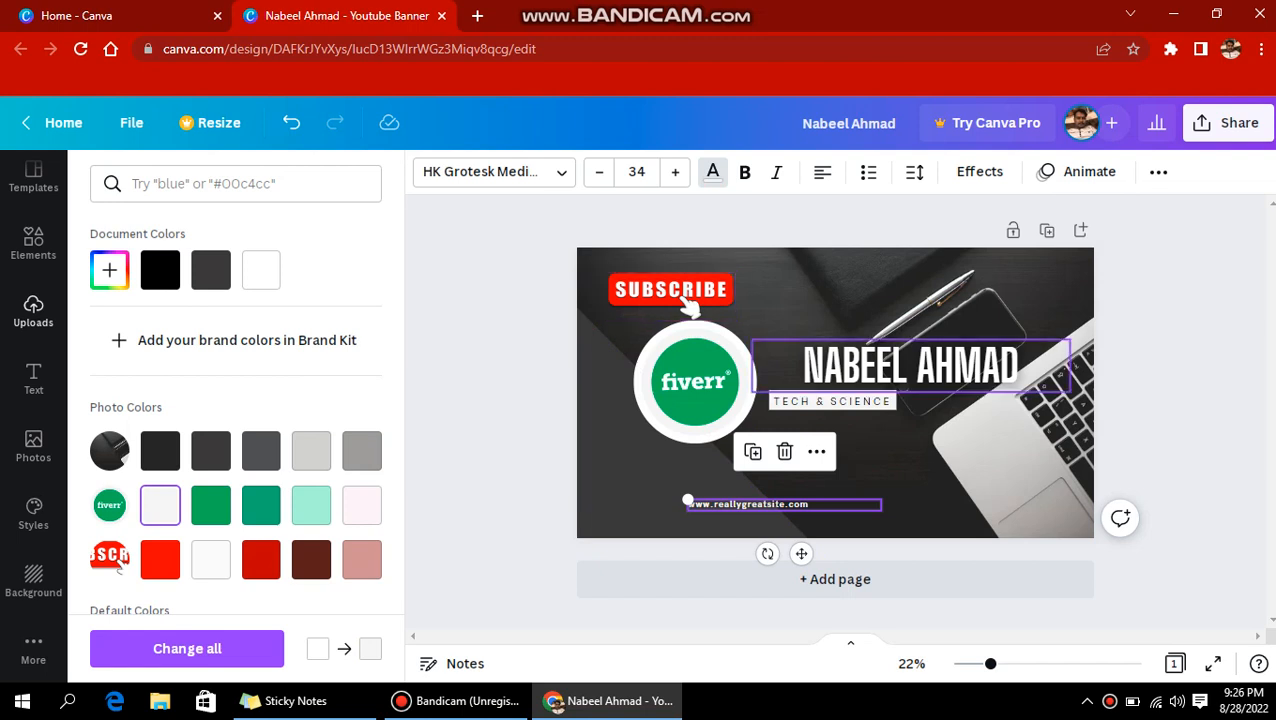
drag(910, 365, 915, 311)
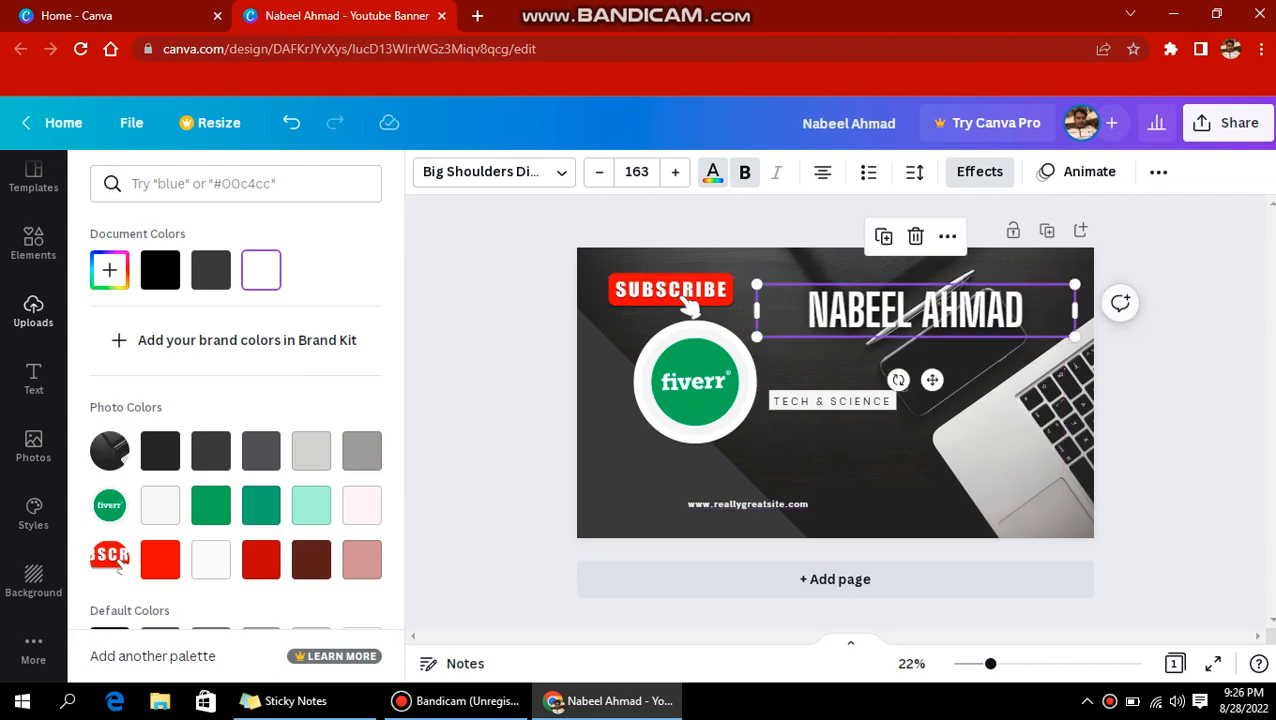